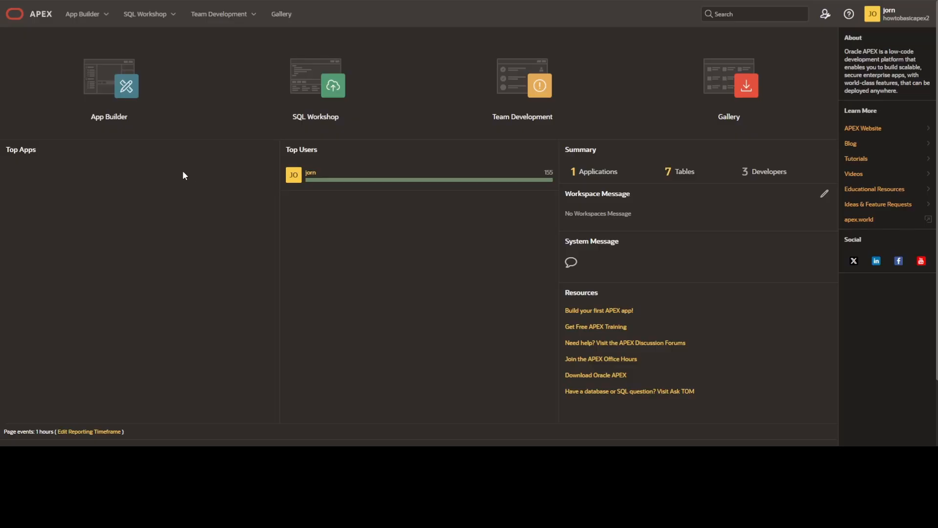
Create a new application named Apex
click(112, 125)
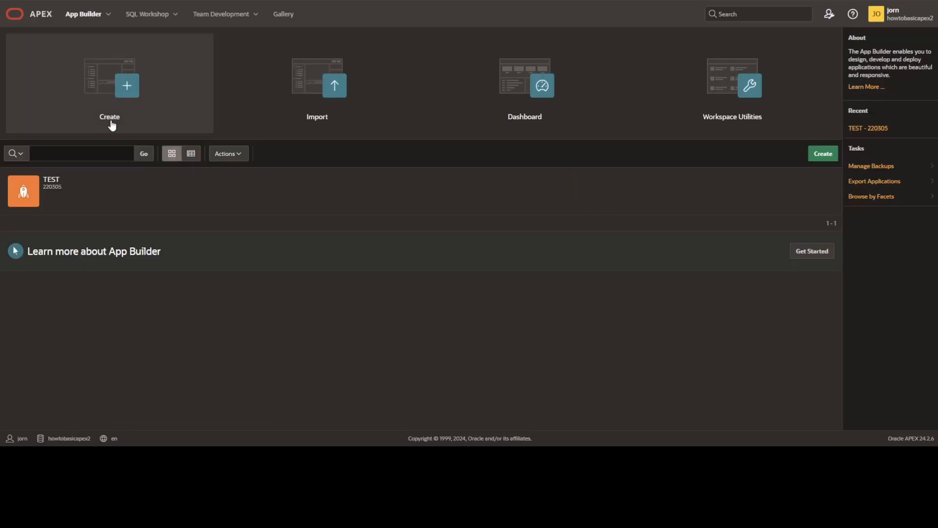
click(112, 126)
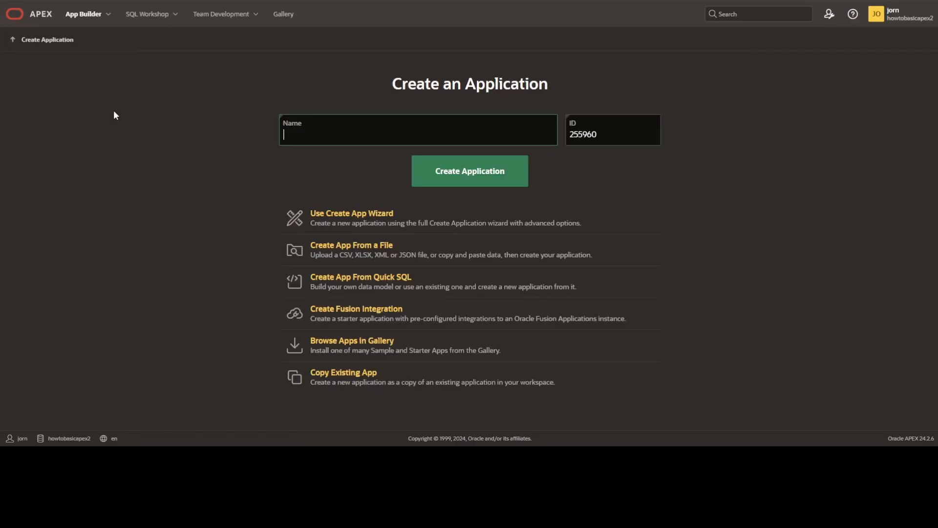
text(Apex)
click(463, 169)
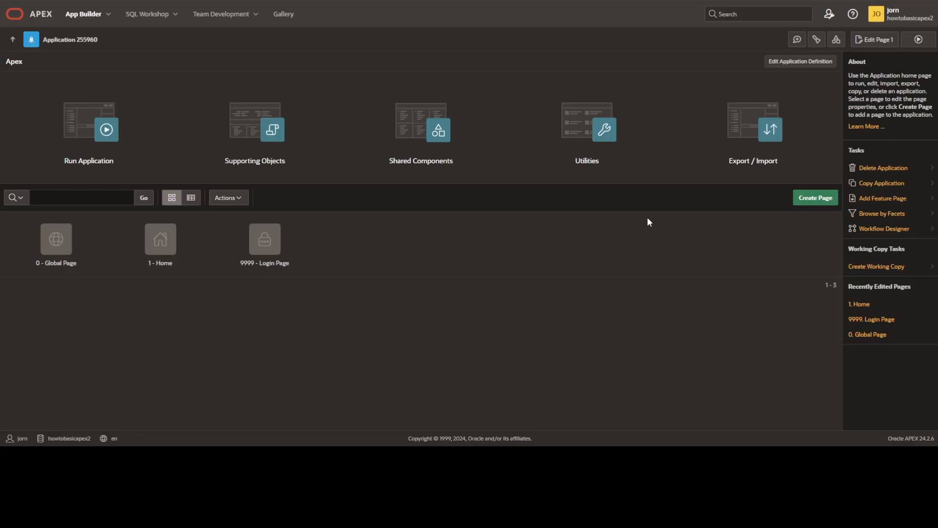
Create a blank page named Blank as page 2 with default navigation settings and preview the running application
click(809, 201)
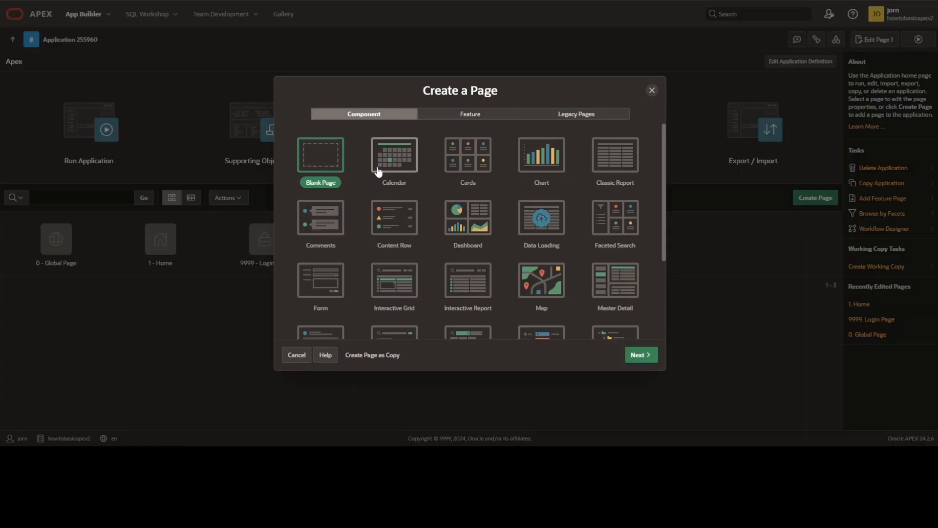
click(326, 160)
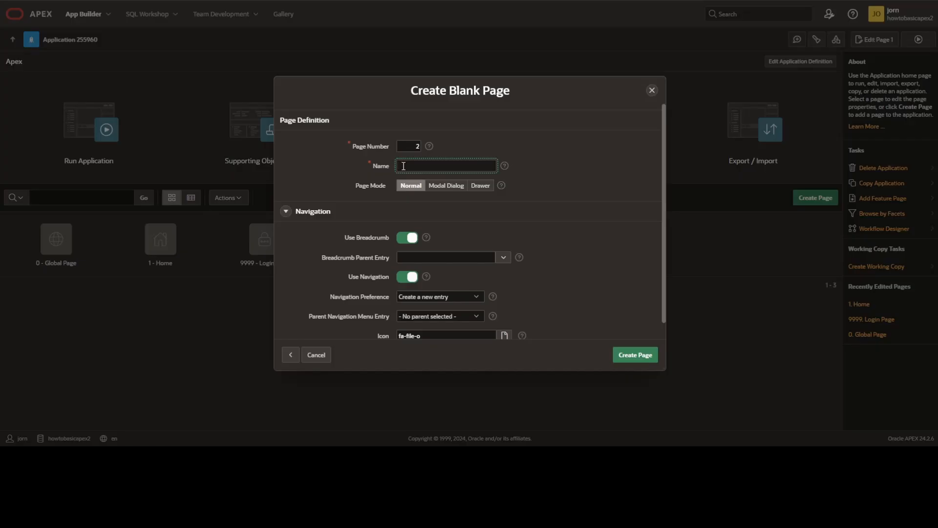
text(Blank)
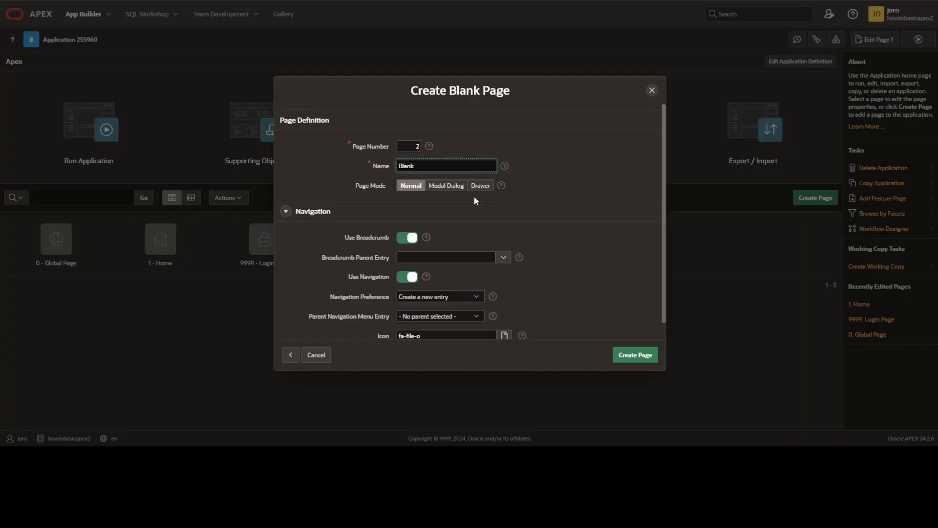
key(Tab)
scroll(550, 214, down, 1)
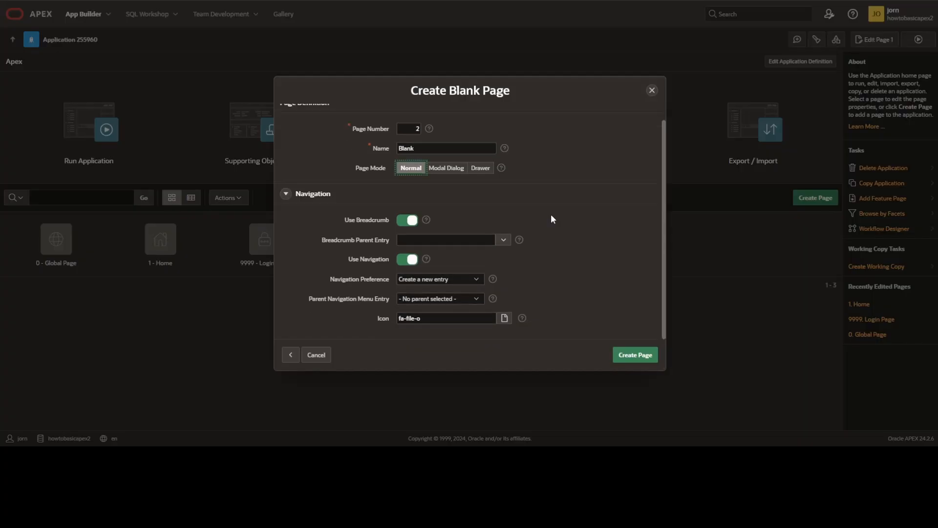
click(634, 355)
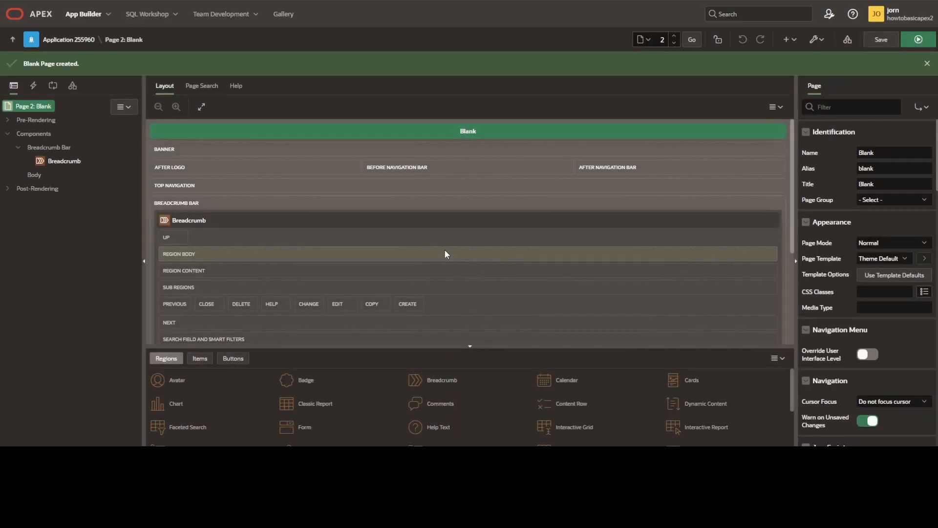
click(919, 39)
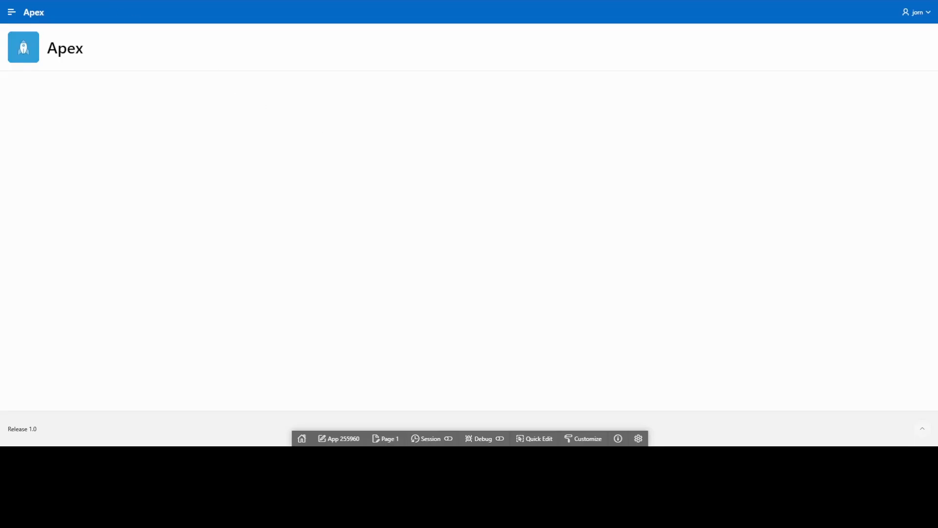
click(147, 1)
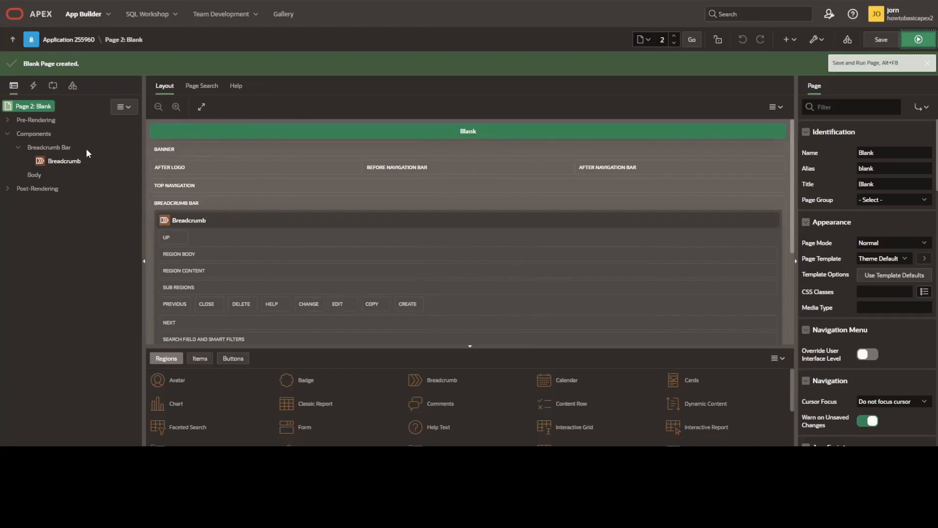
Add a Static Content region to the body of the Blank page, then save and run the page
right_click(34, 174)
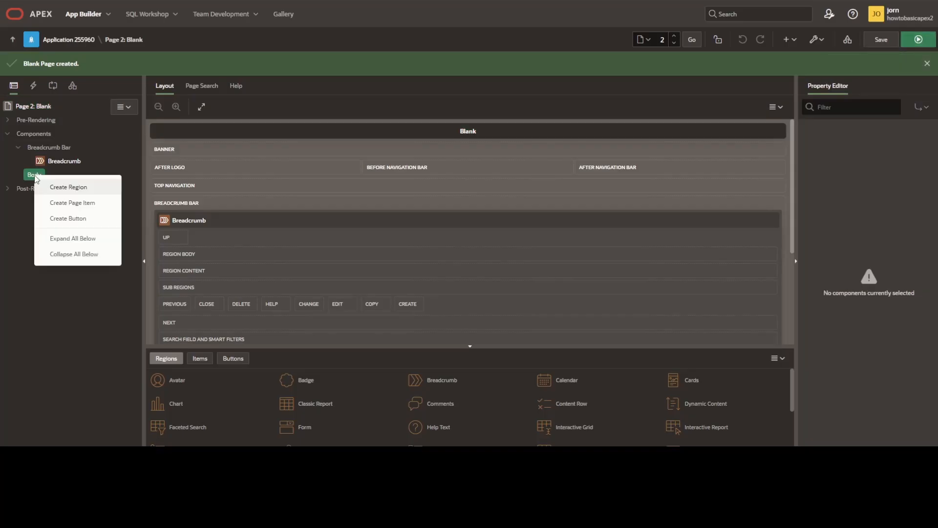
click(47, 187)
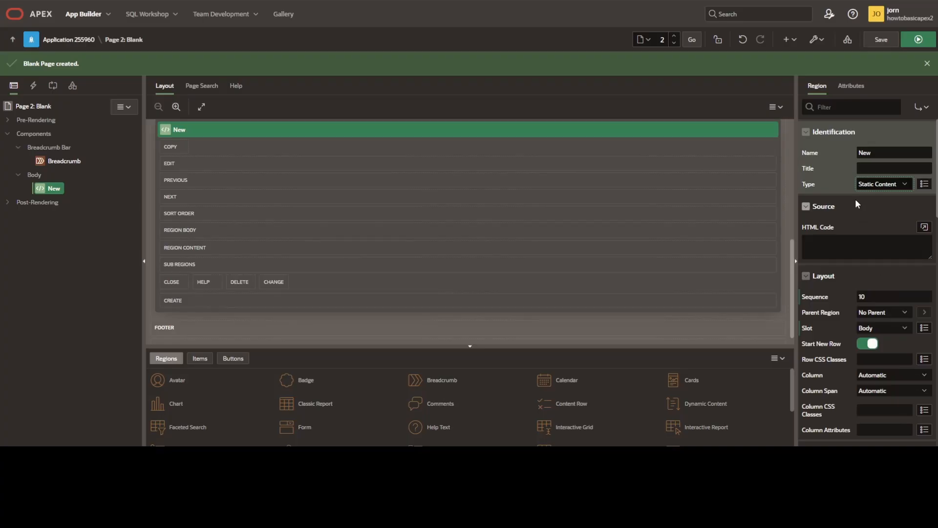
click(881, 39)
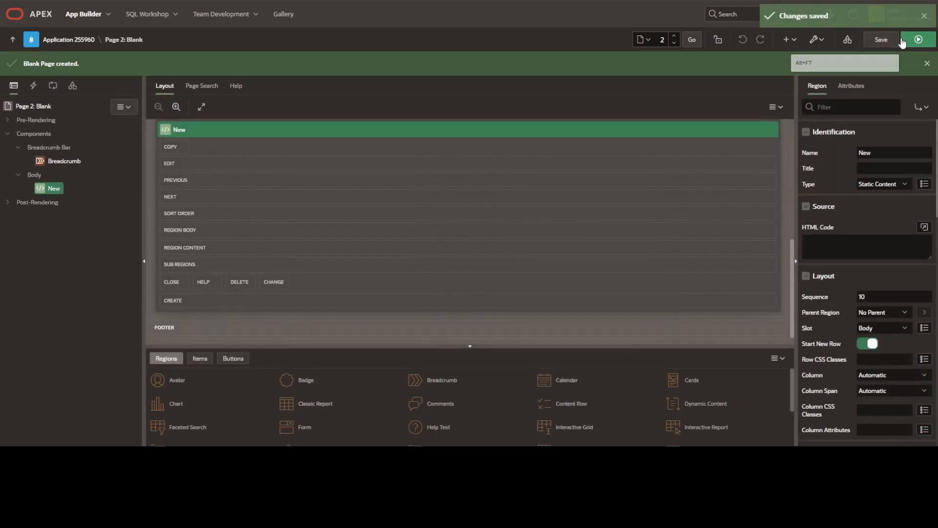
click(903, 42)
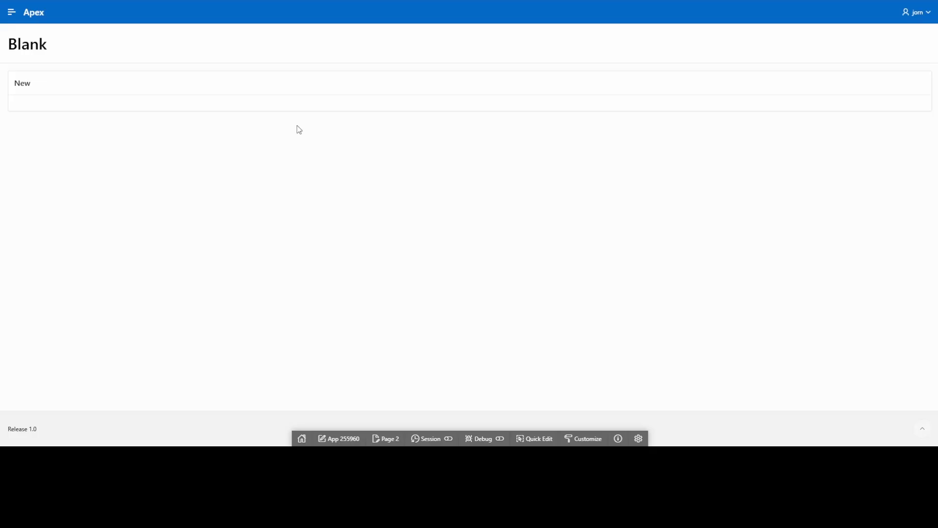
click(92, 0)
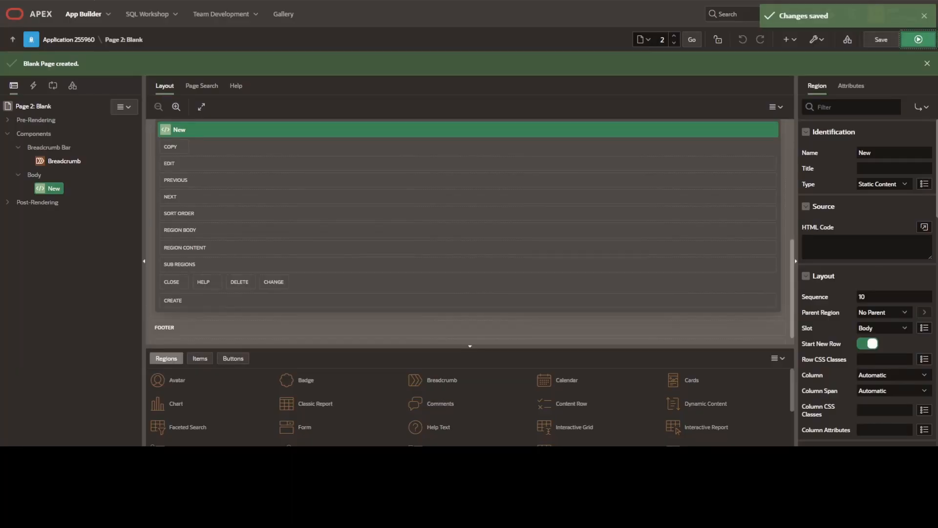
Start a new Classic Report page in the application and name it Report
click(61, 43)
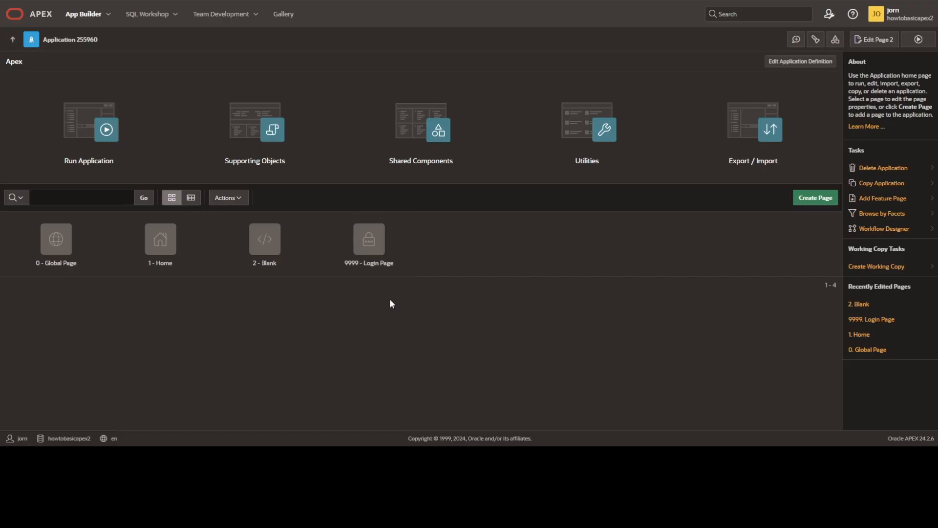
click(814, 195)
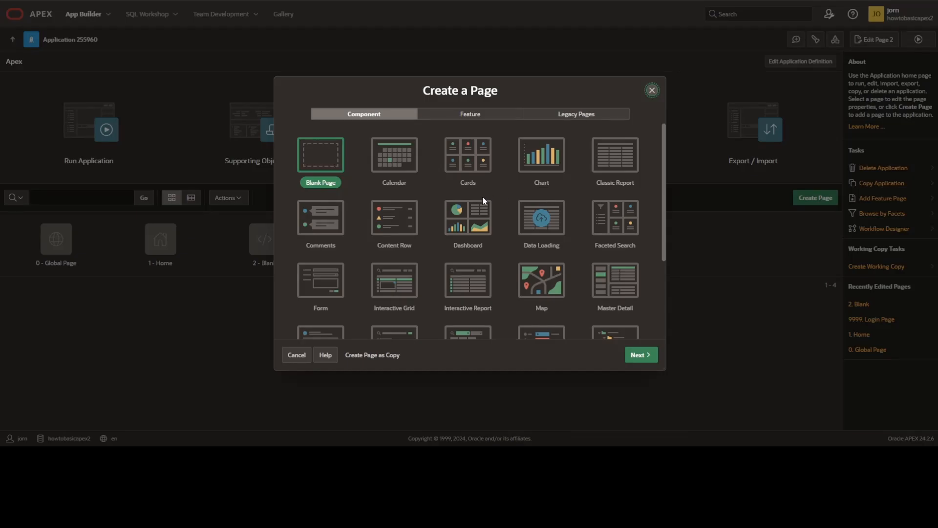
click(620, 166)
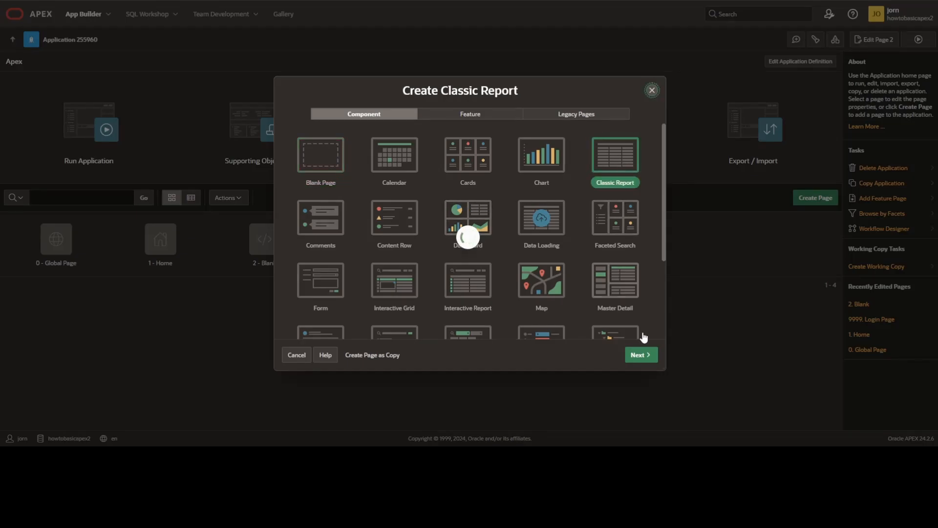
click(642, 354)
click(457, 162)
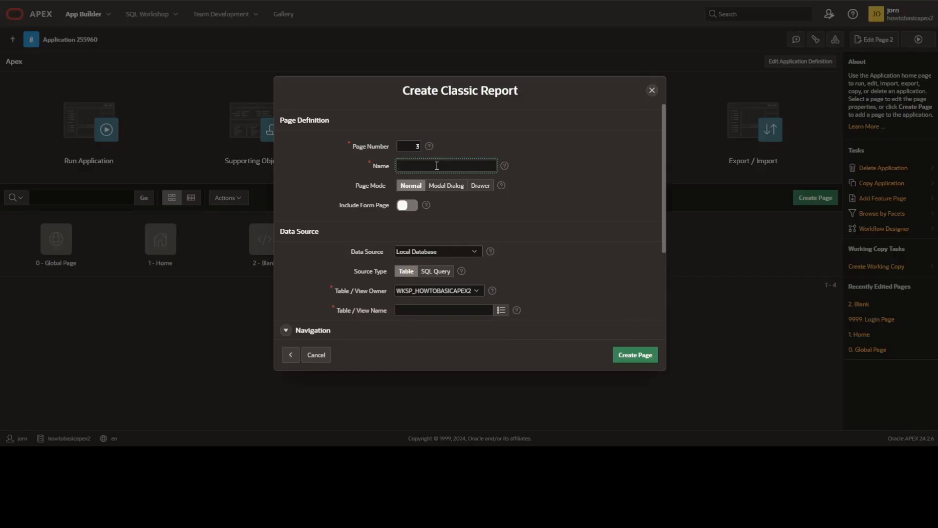
text(Report)
scroll(364, 242, down, 1)
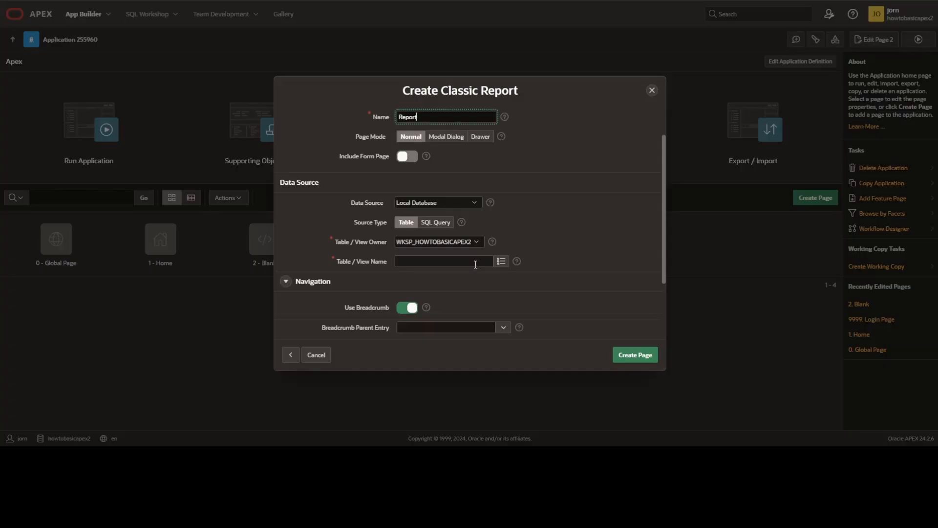
Use the EMPLOYEES table as the report's data source, then create and run the page
click(501, 261)
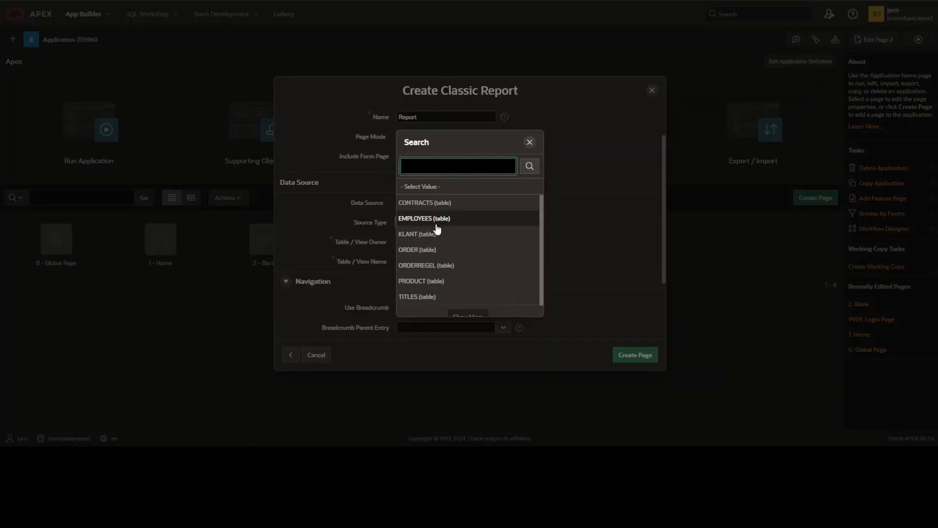
click(421, 224)
scroll(533, 233, down, 3)
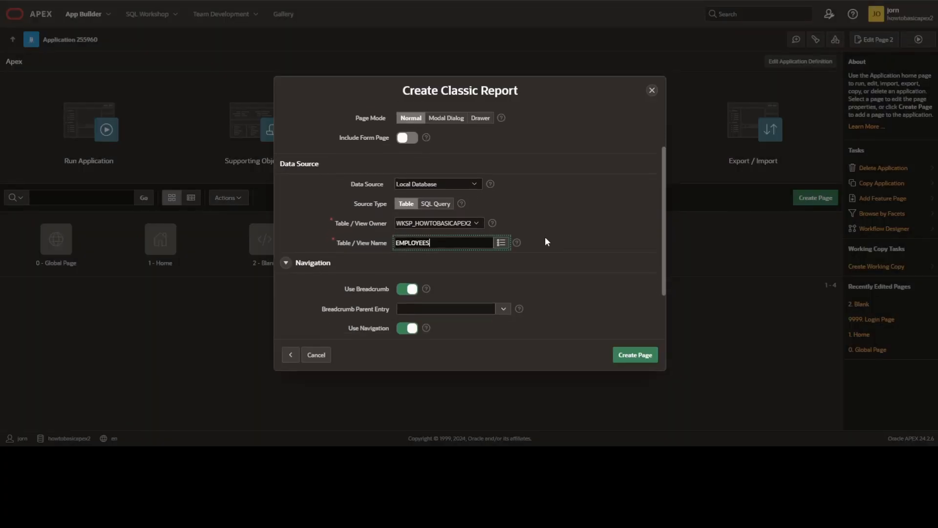
click(628, 354)
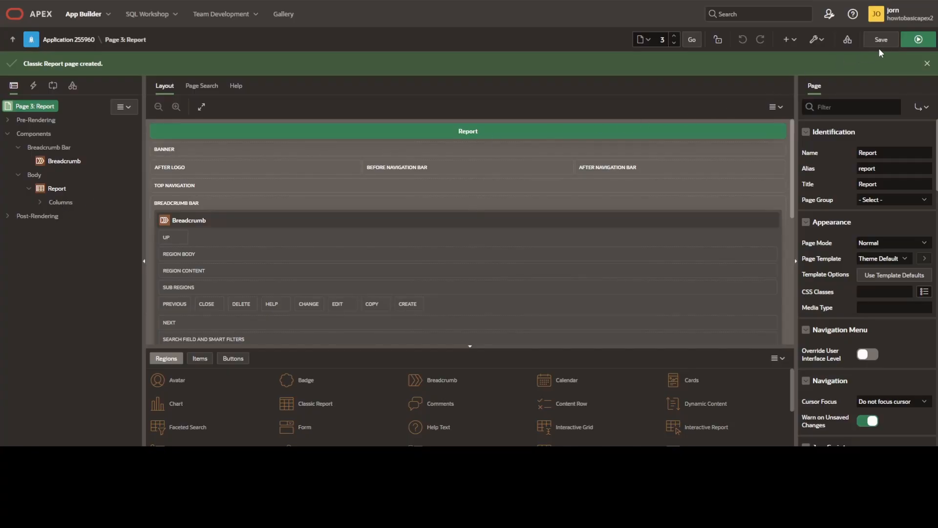
click(918, 39)
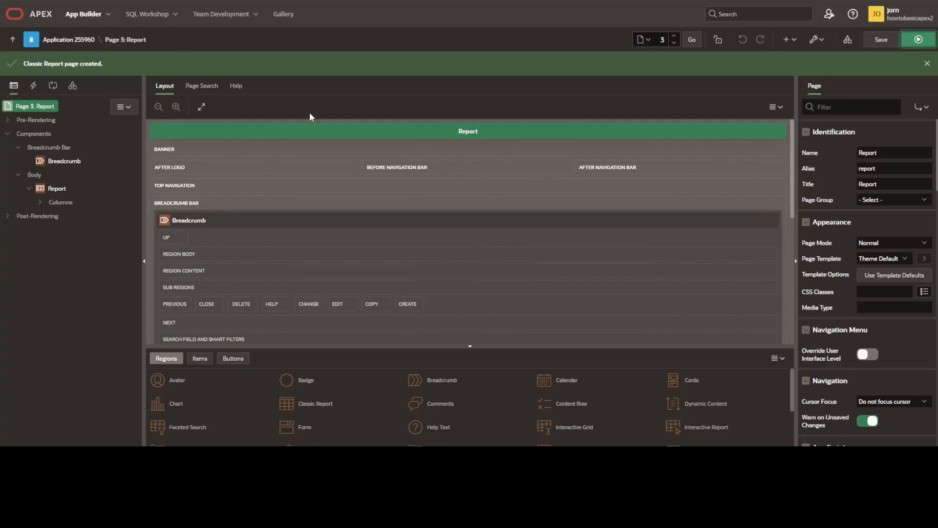
Set the EMP_ID column of the report to the Plain Text type
click(40, 203)
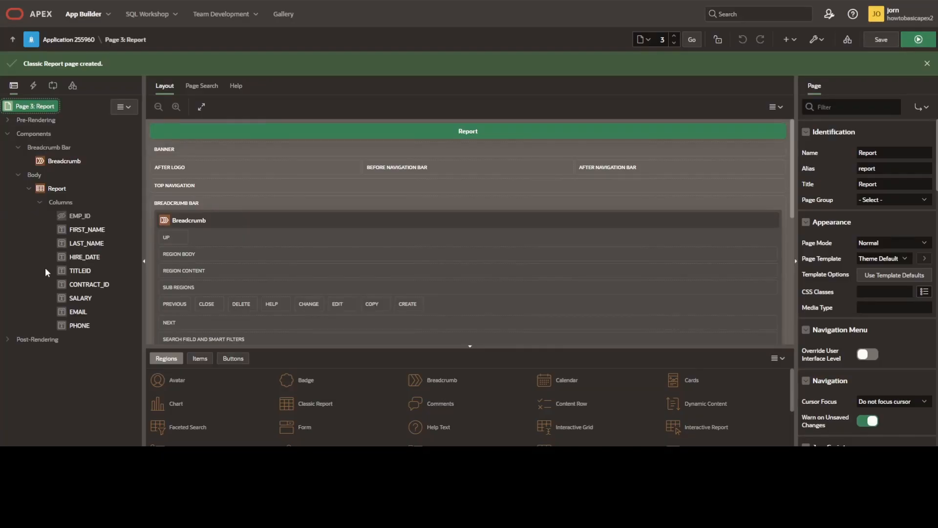
click(72, 215)
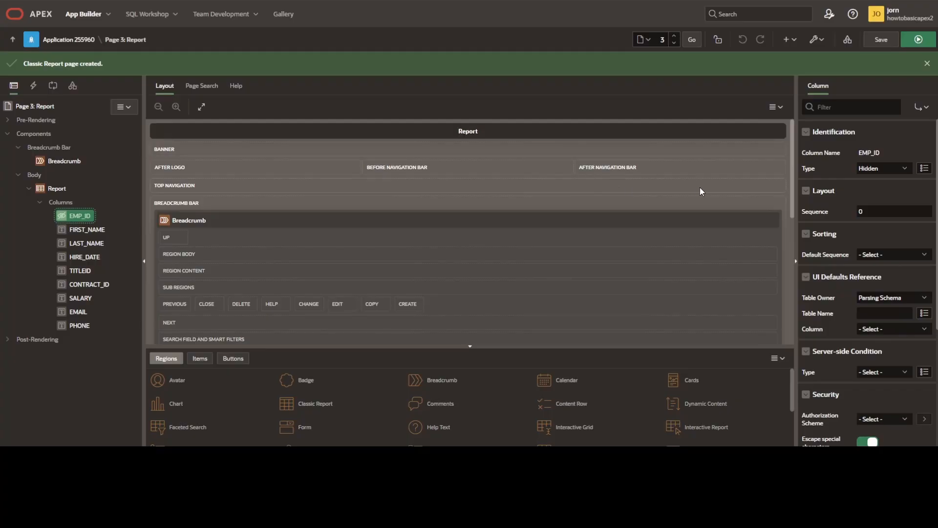
click(863, 181)
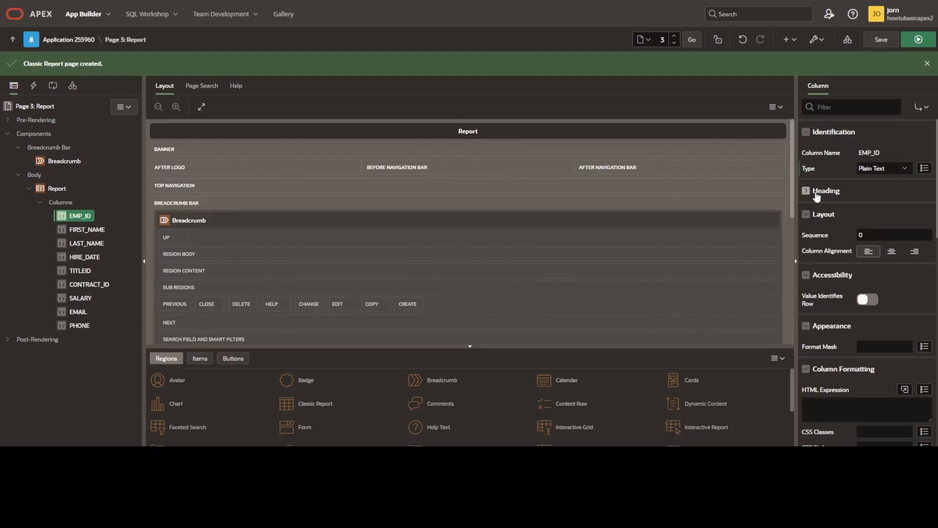
Set the report's TITLEID column type to Hidden, then save and run the page
click(83, 270)
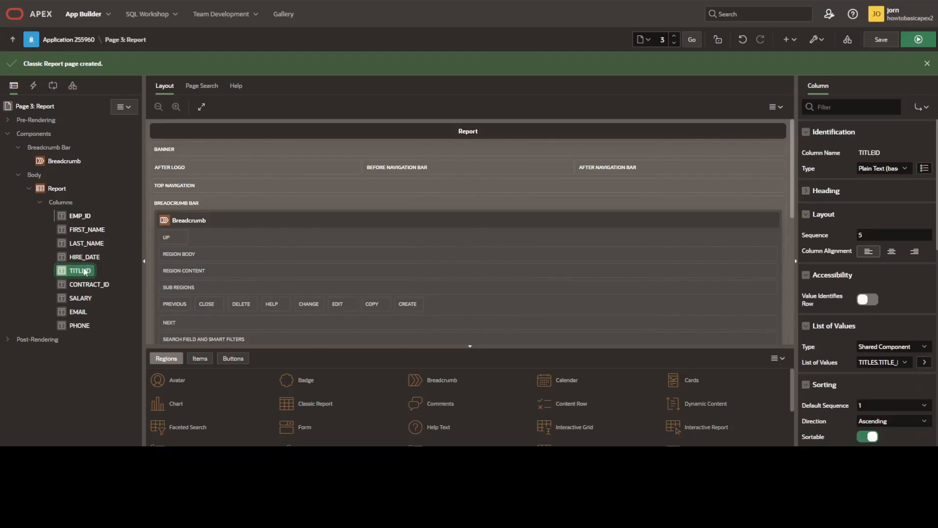
click(862, 168)
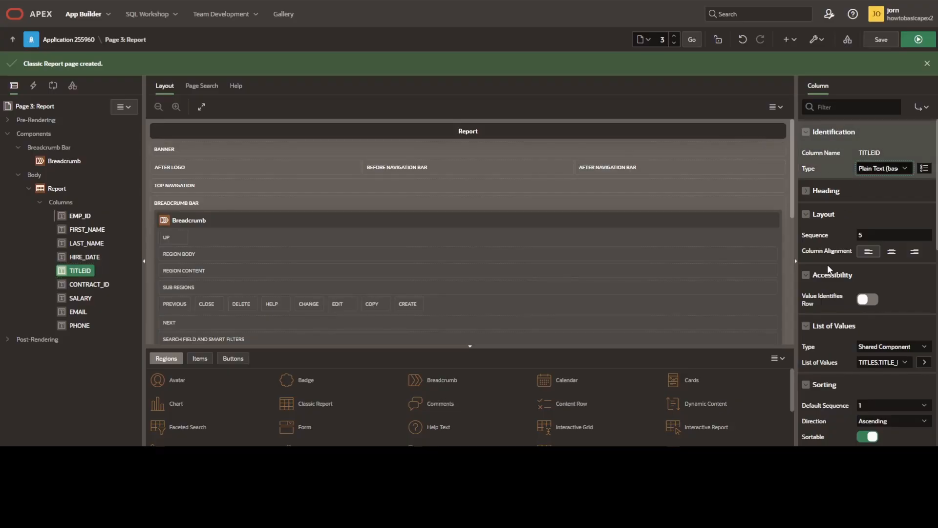
key(h)
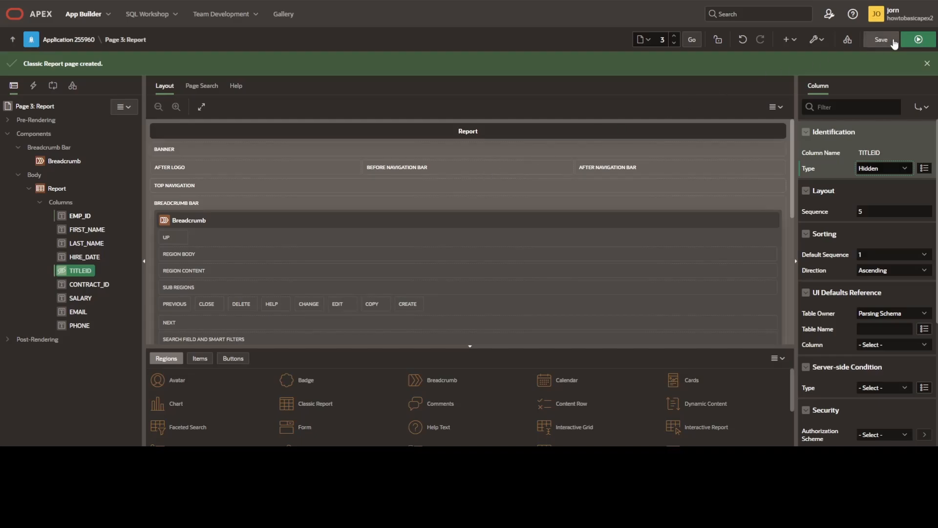
click(878, 39)
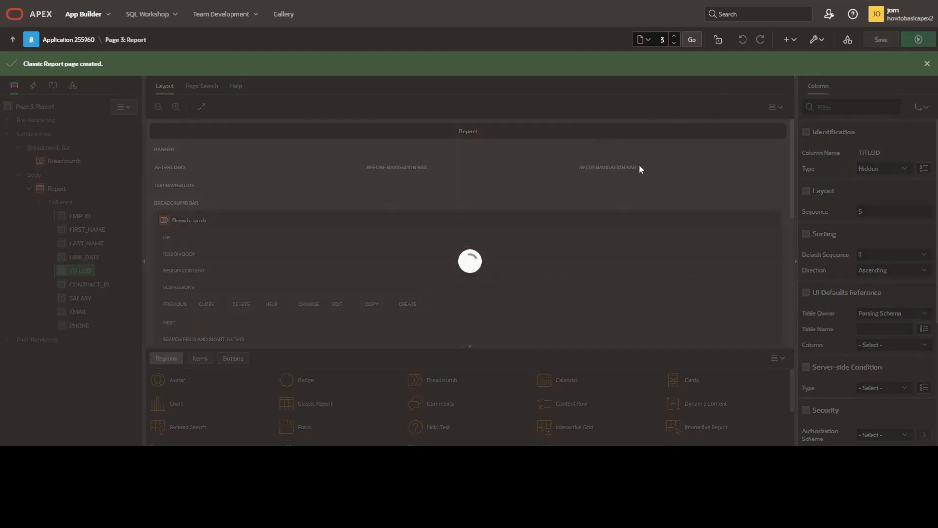
click(917, 40)
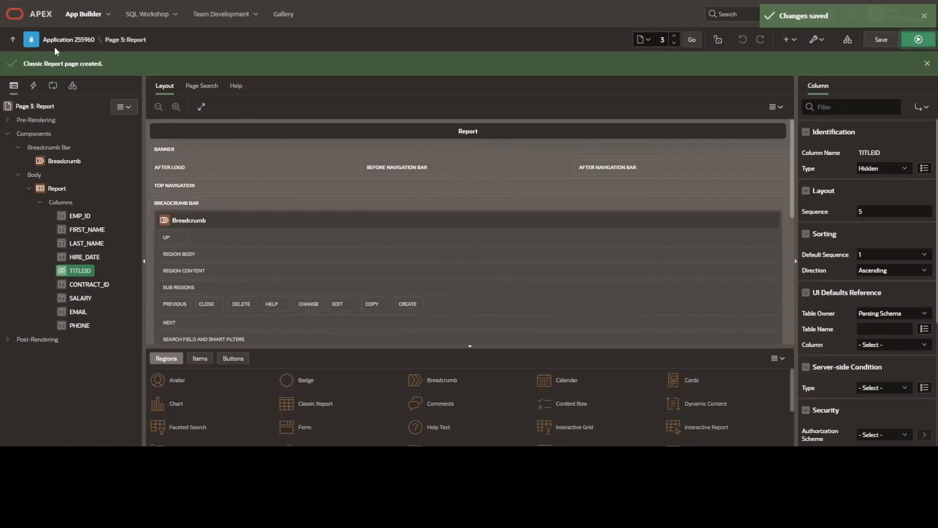
Start a new Form page named Form in the application, using the EMPLOYEES table as its data source
click(55, 41)
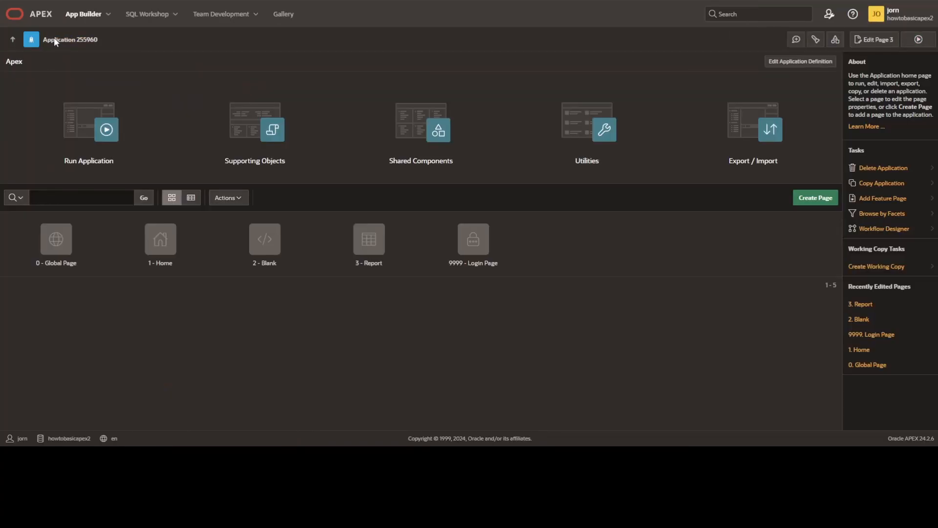
click(808, 201)
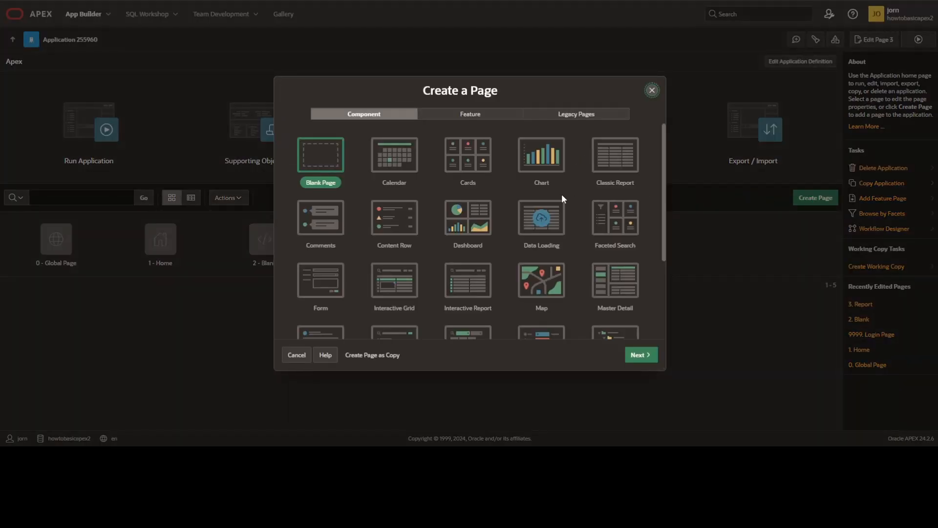
click(336, 271)
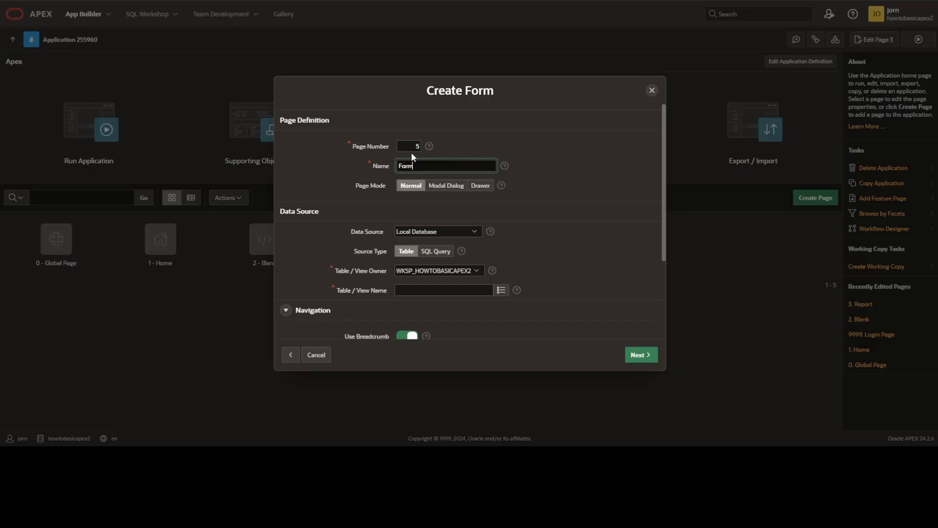
click(501, 290)
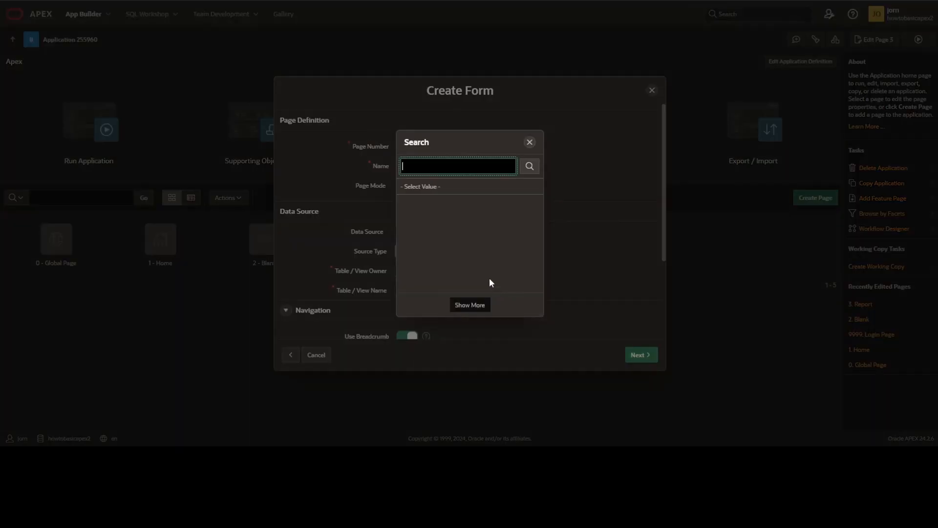
click(435, 218)
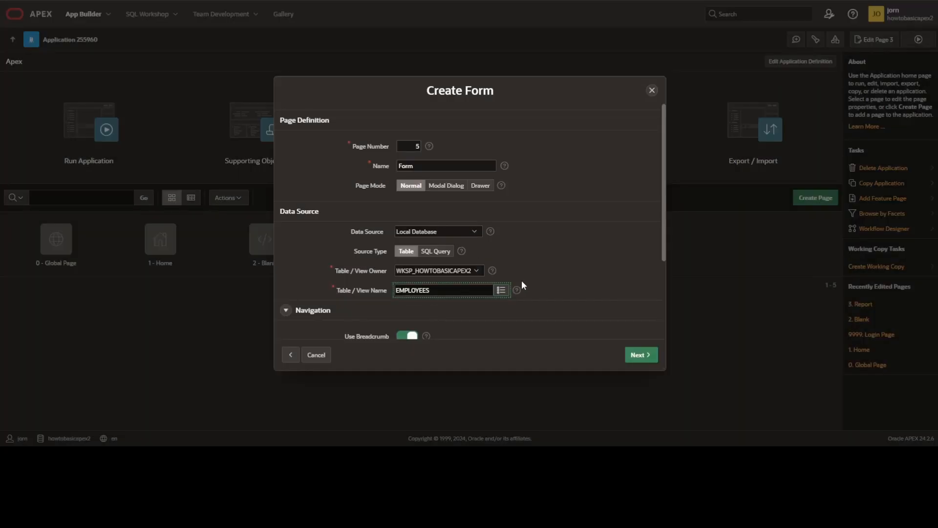
scroll(537, 293, down, 3)
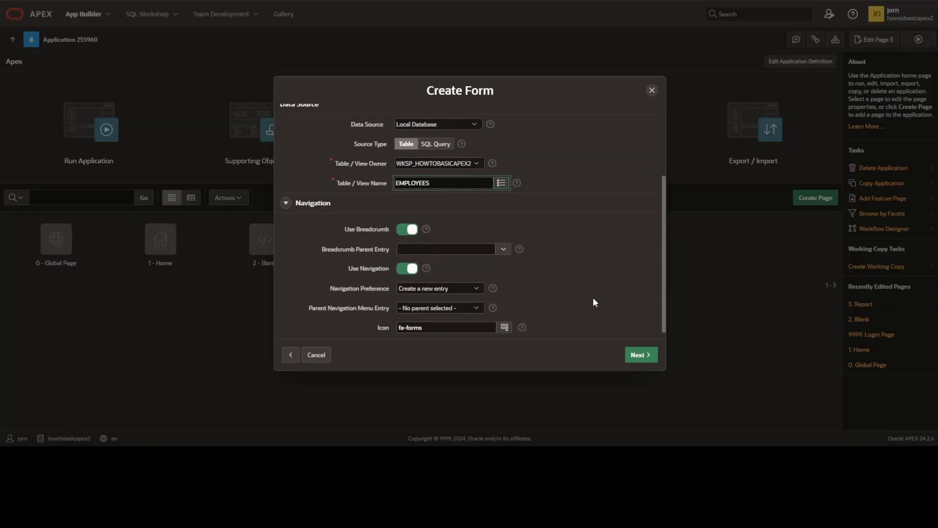
Create the form page with EMP_ID as the primary key column and run it
click(641, 354)
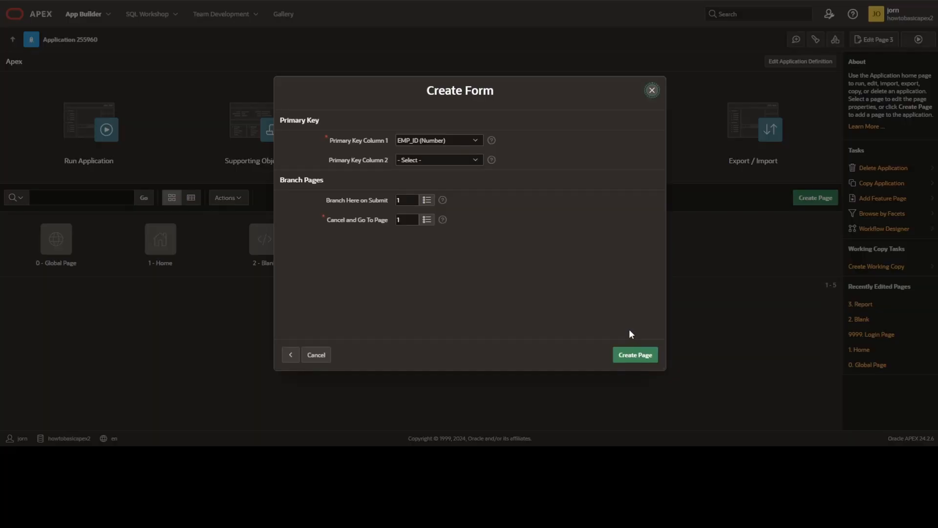
click(628, 358)
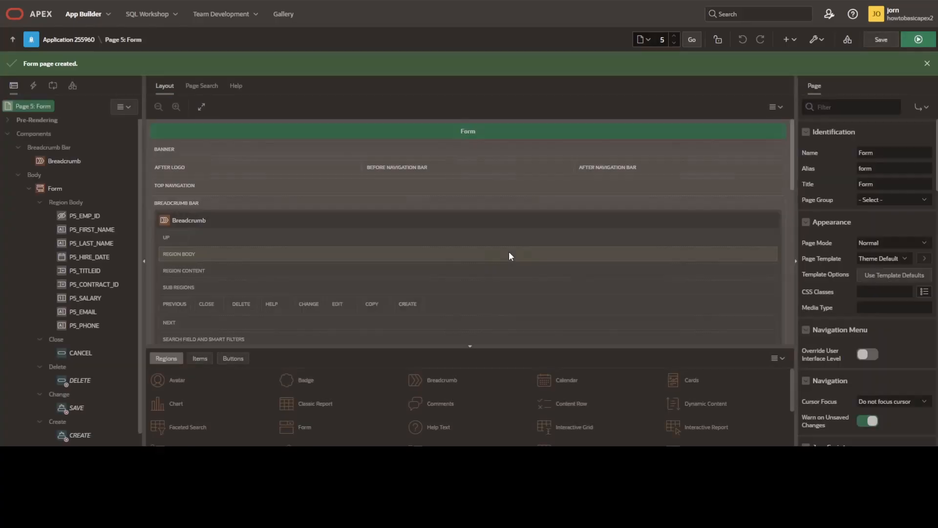
scroll(90, 268, down, 2)
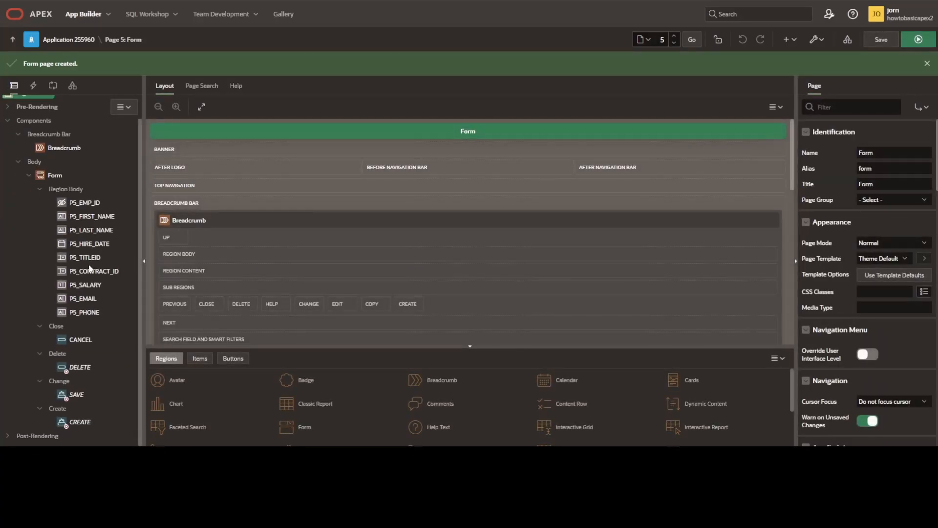
click(917, 40)
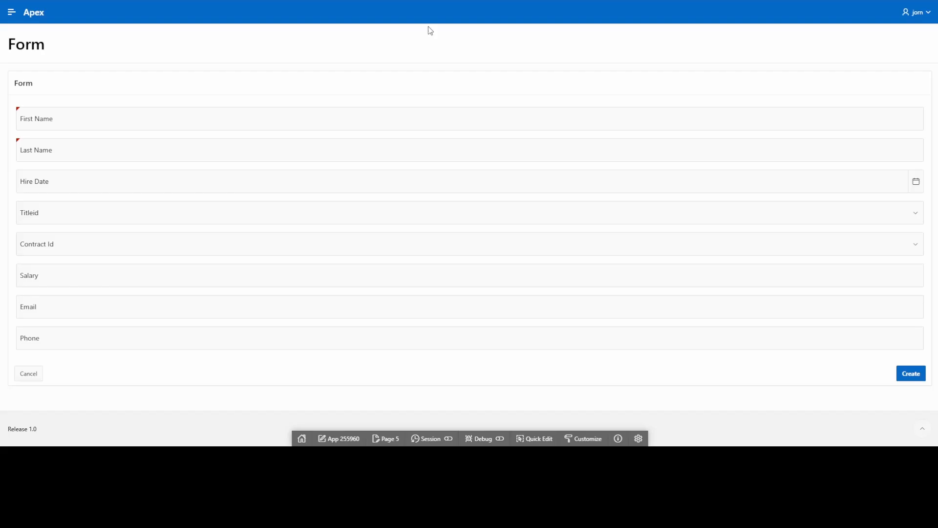
Enter the employee's first and last name in the form and set the hire date to 7/03/2025
click(233, 118)
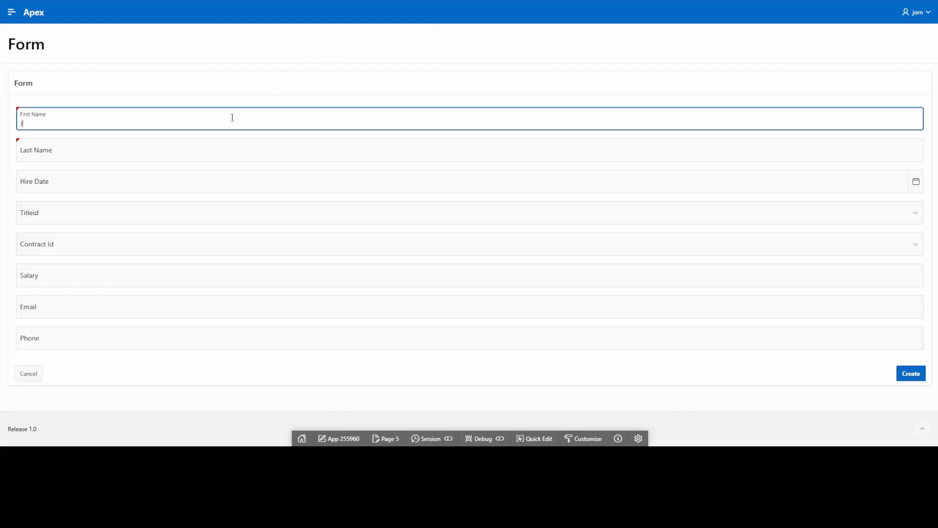
text(John)
key(Tab)
text(Doe)
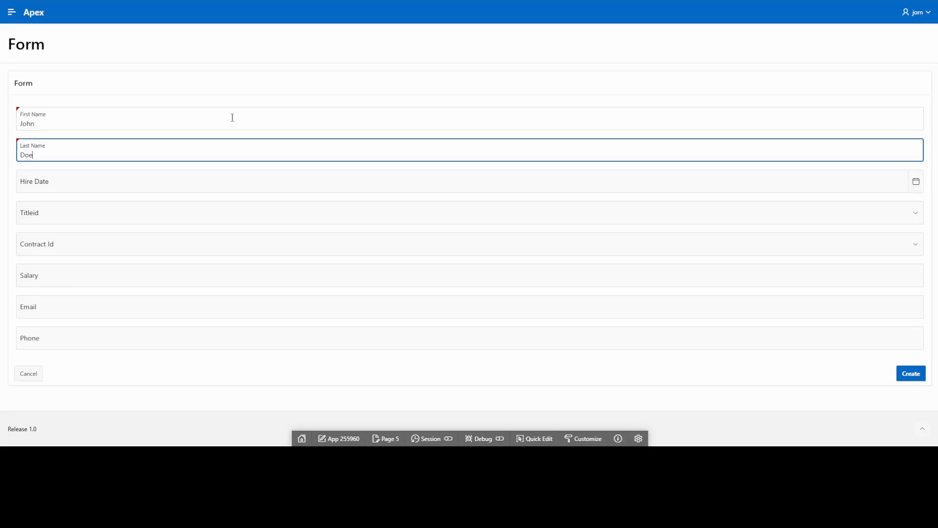
key(Tab)
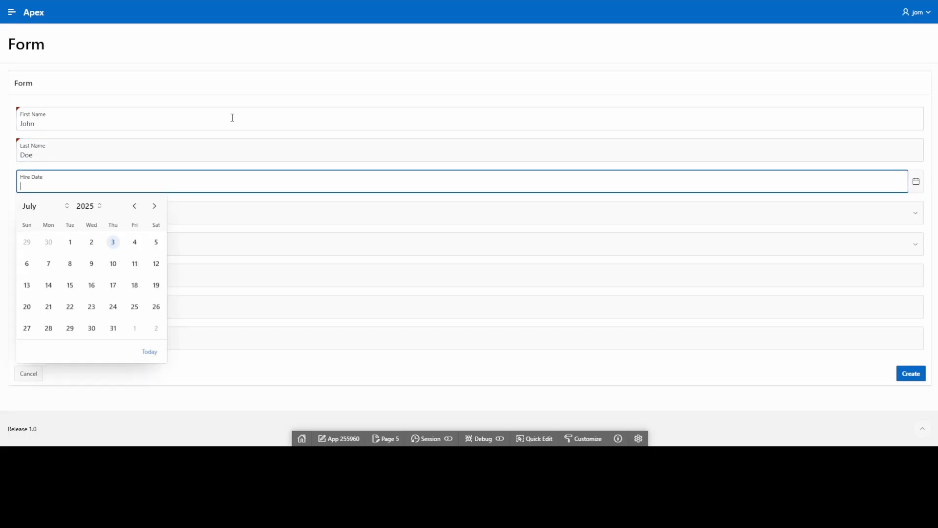
click(113, 242)
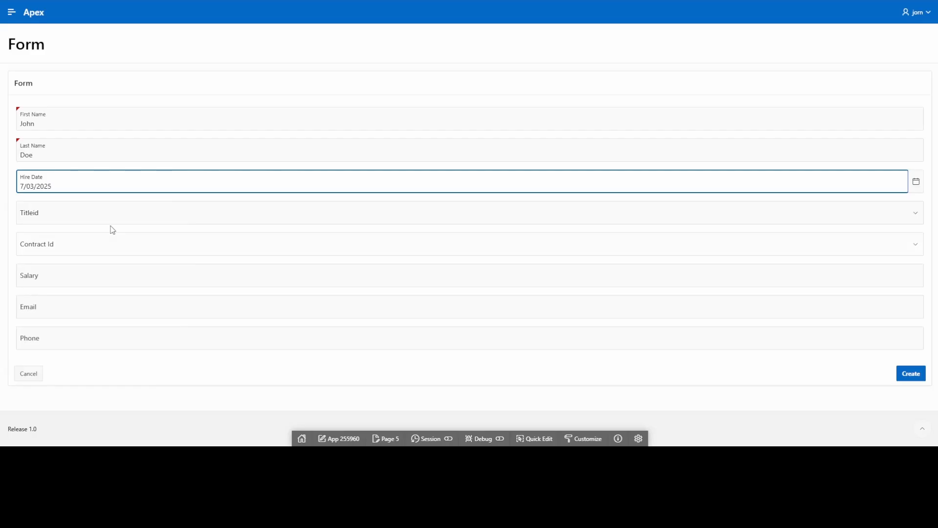
Set the employee's title to Junior Developer, the contract to Full-Time and the salary to 5000
key(Tab)
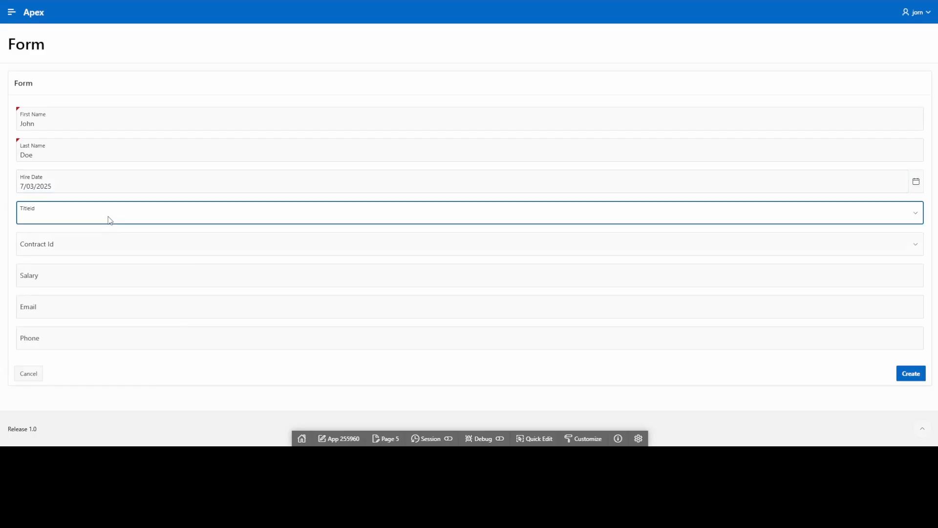
click(107, 264)
click(94, 251)
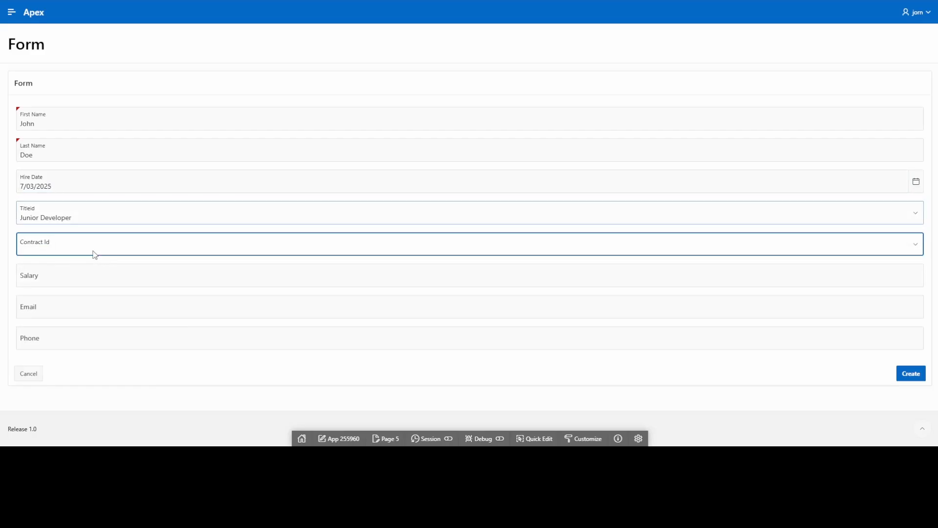
click(79, 282)
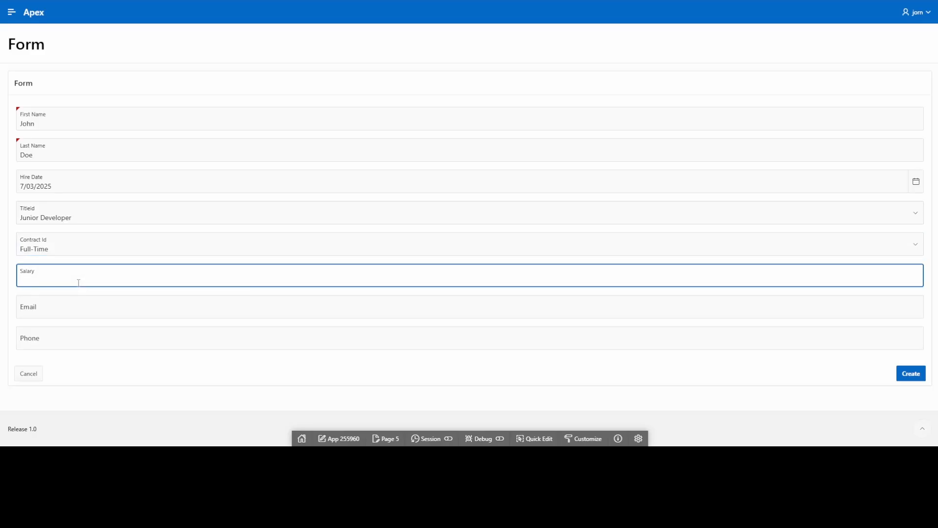
text(5000)
Fill in the employee's e-mail and phone number and create the record
click(76, 306)
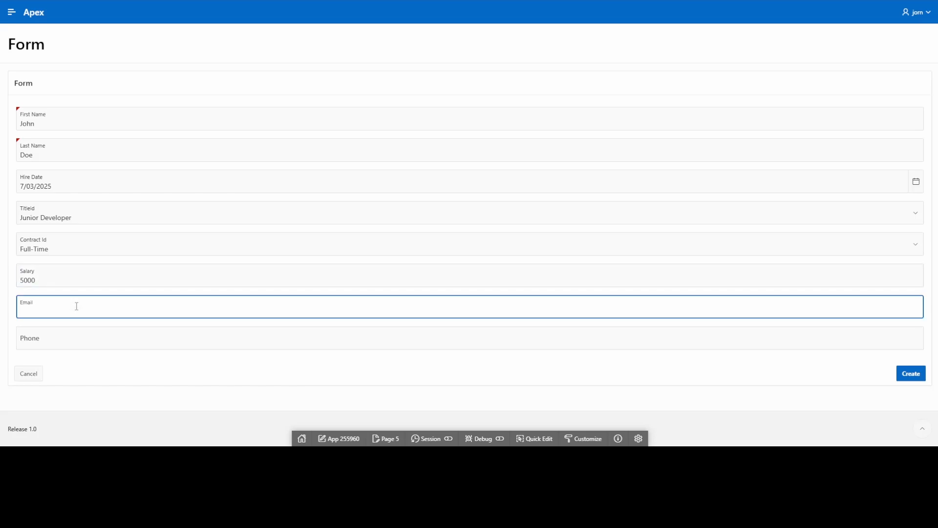
text(JohnDoe@nothing.com)
click(76, 336)
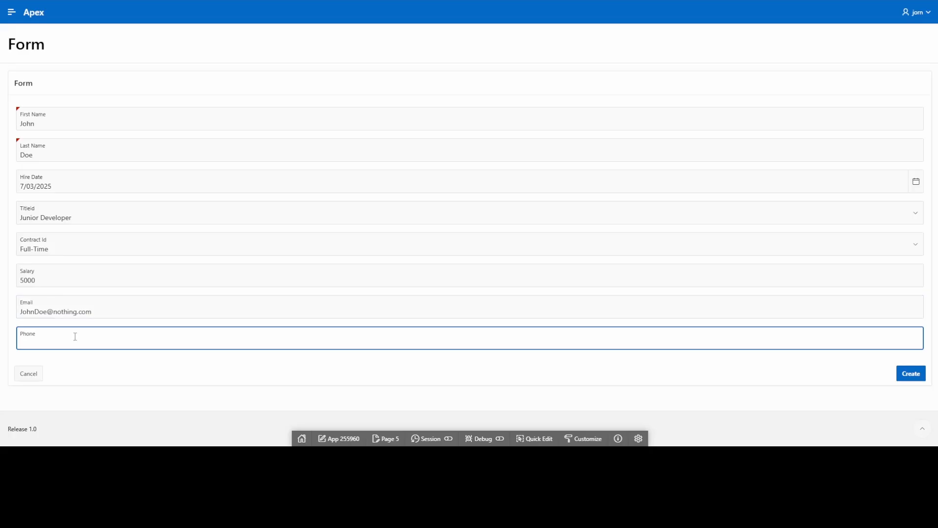
text(123456789)
click(915, 375)
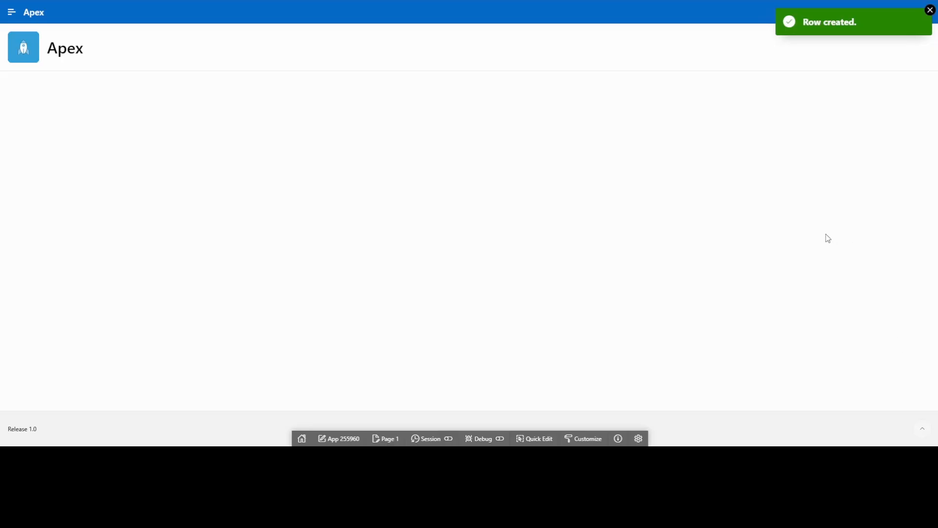
Check the new employee row on the application's Report page and return to the form in Page Designer
click(9, 17)
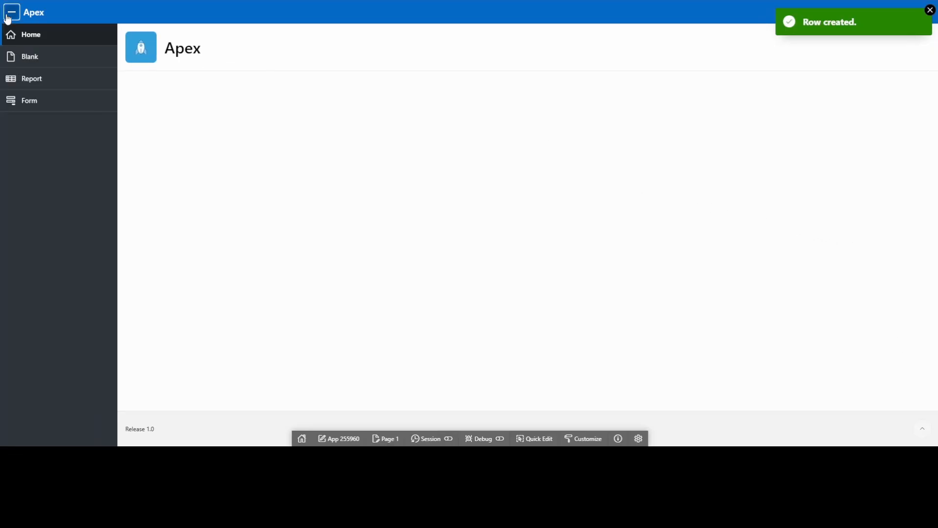
click(33, 80)
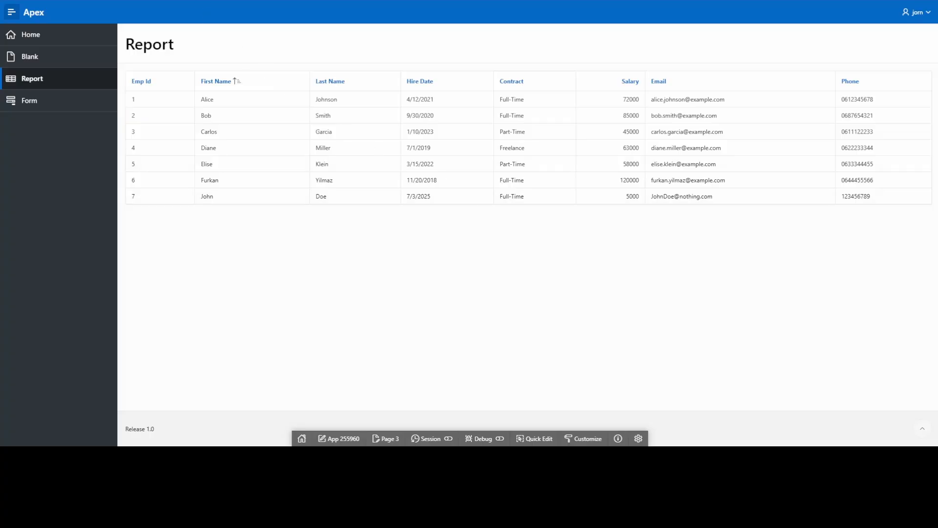
click(106, 1)
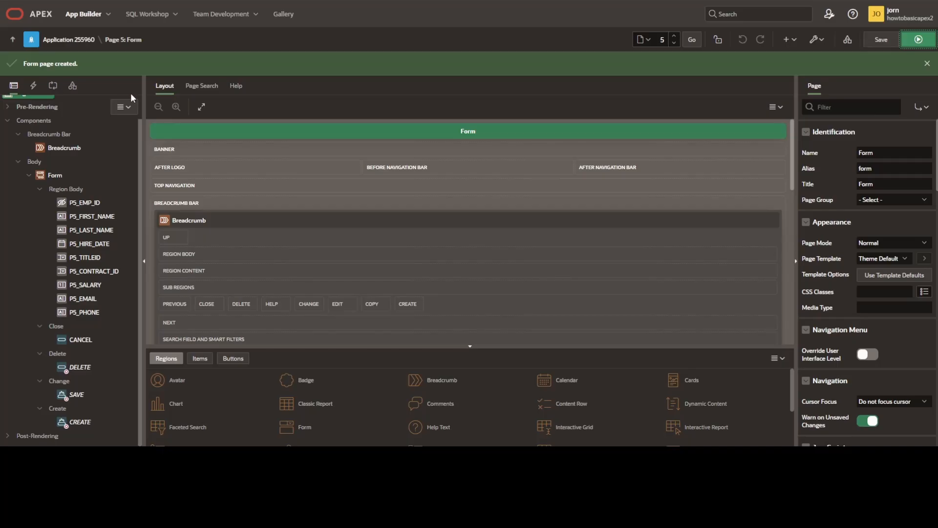
Change the P5_TITLEID item of the form to the Checkbox Group type, then save and run the page
click(84, 258)
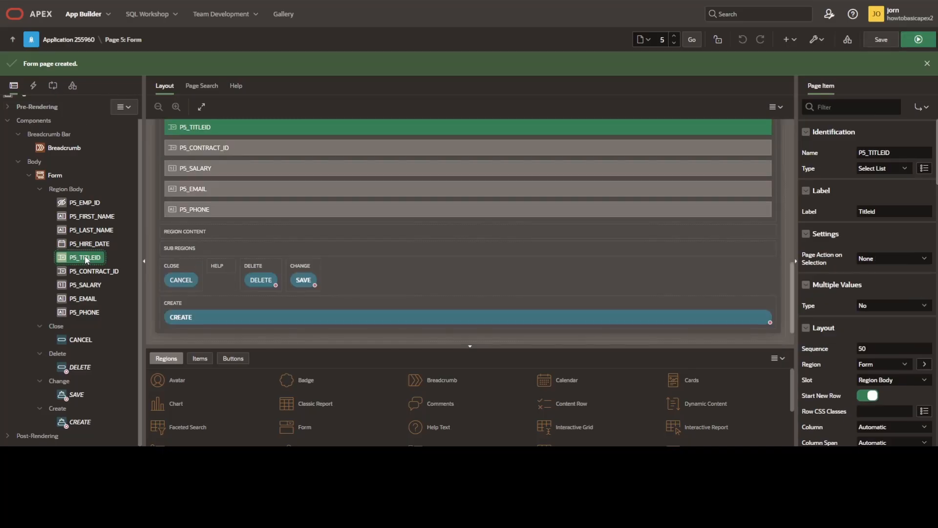
click(868, 172)
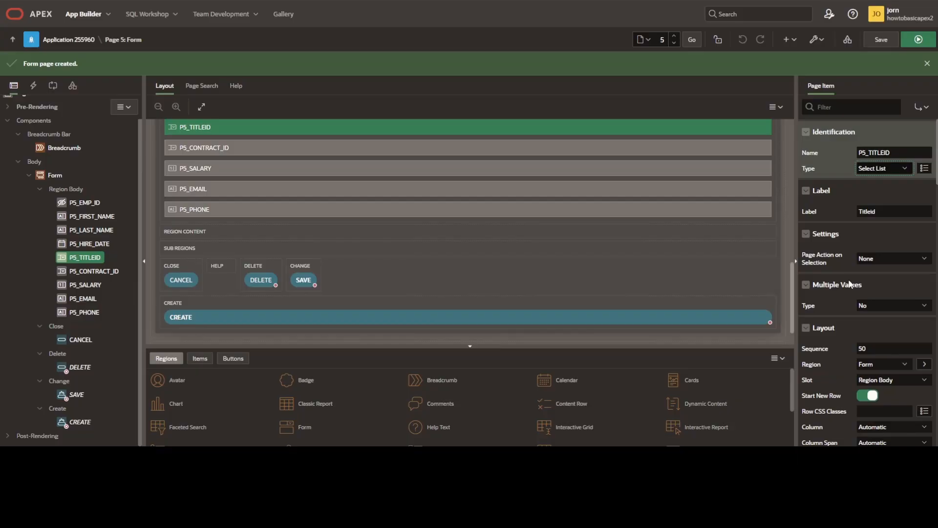
click(872, 185)
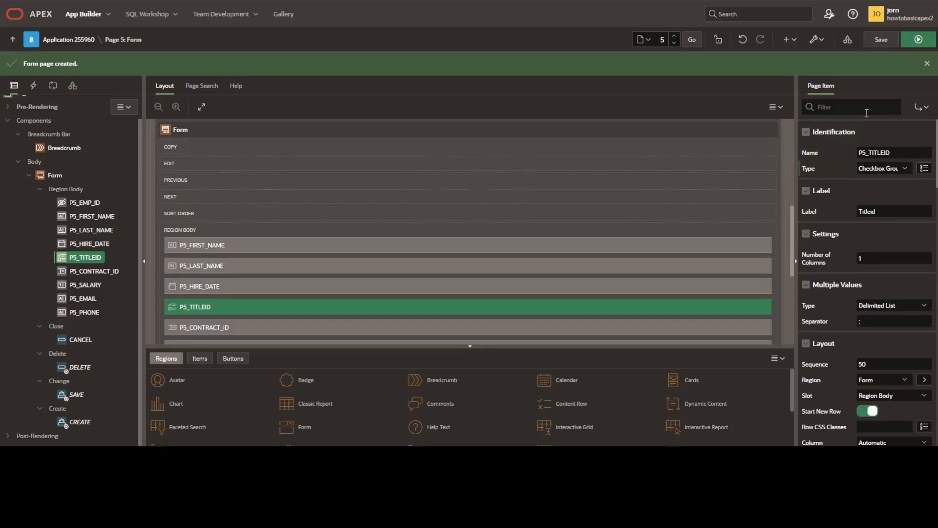
click(869, 39)
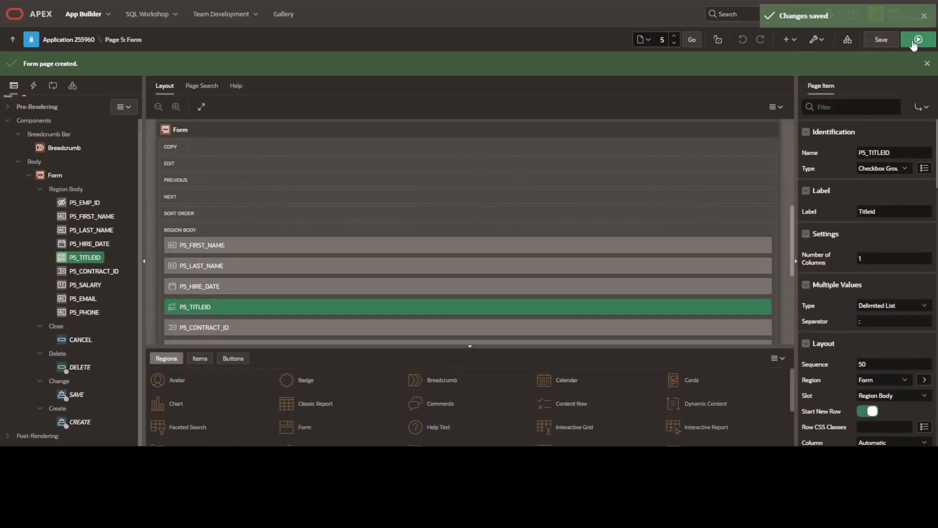
click(913, 43)
Start a new Interactive Grid page in the application and name it Grid
click(54, 40)
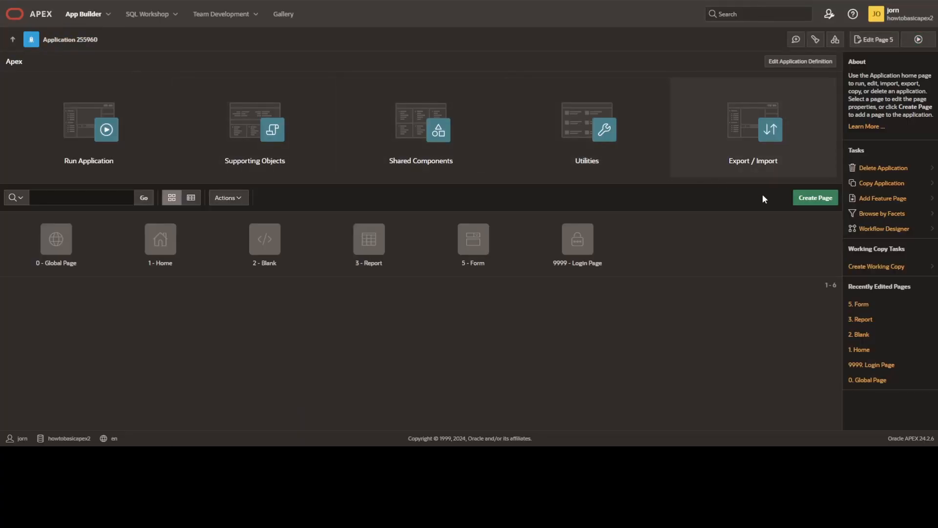
click(799, 198)
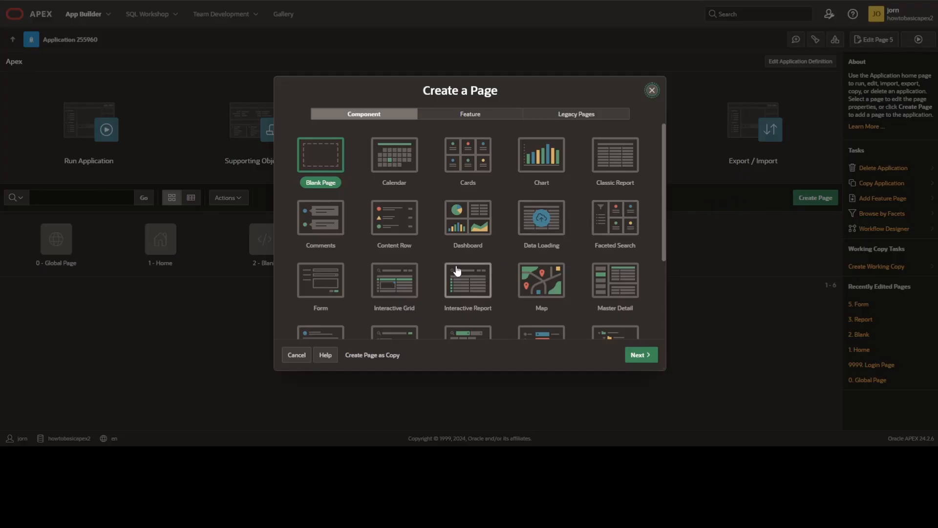
click(408, 278)
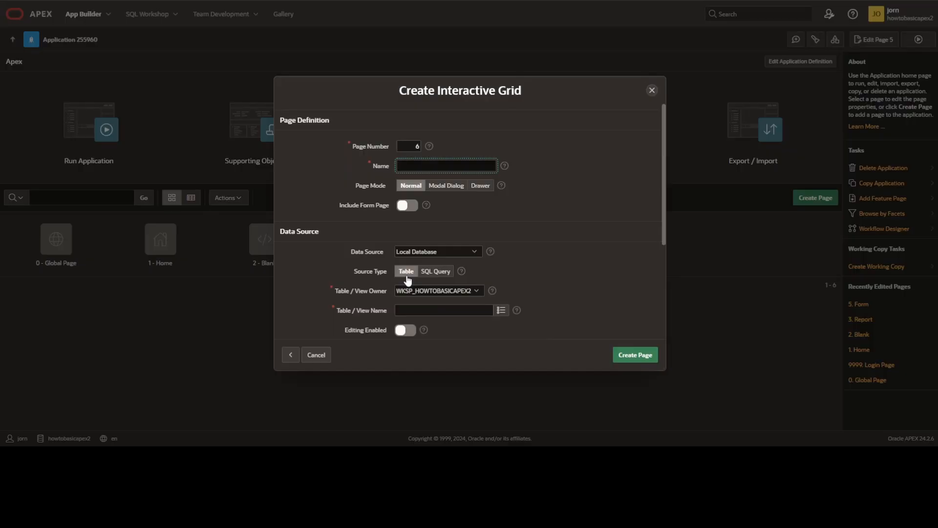
text(Grid)
scroll(546, 275, down, 2)
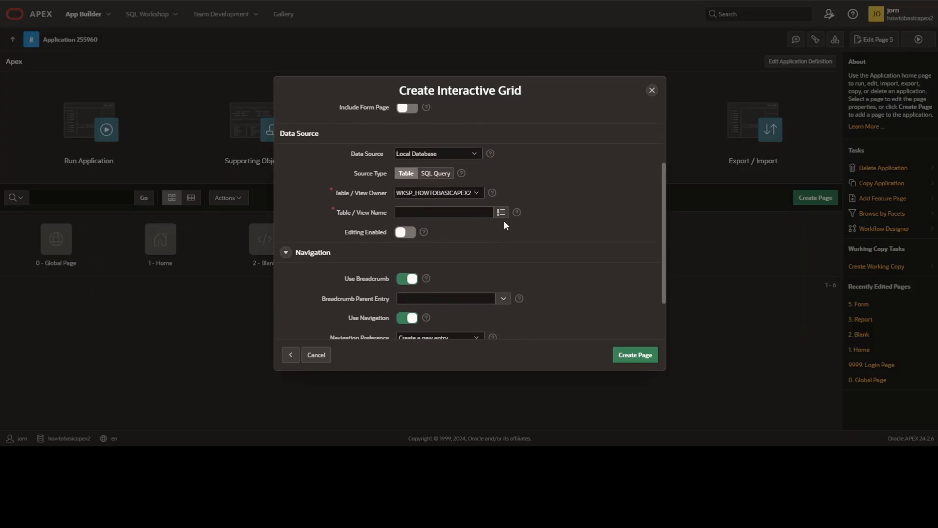
Use the EMPLOYEES table as the grid's data source, then create and run the page
click(502, 213)
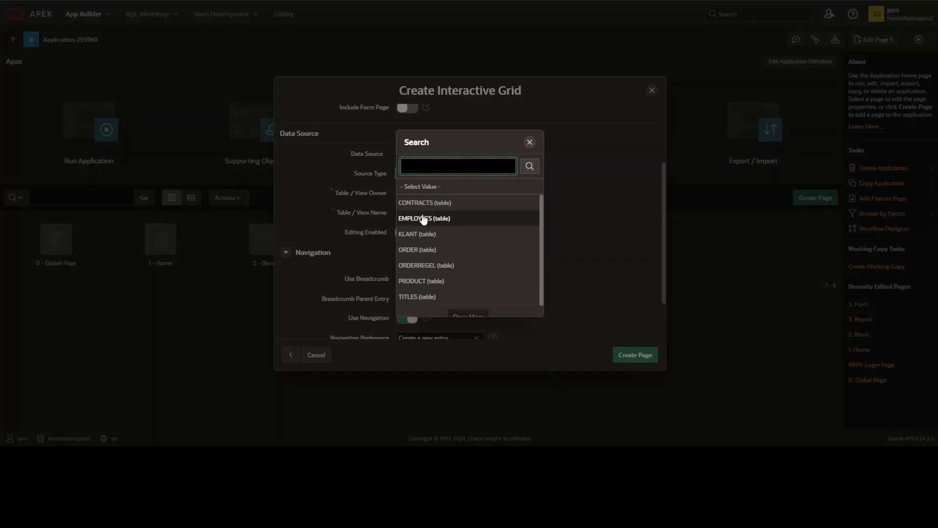
click(422, 217)
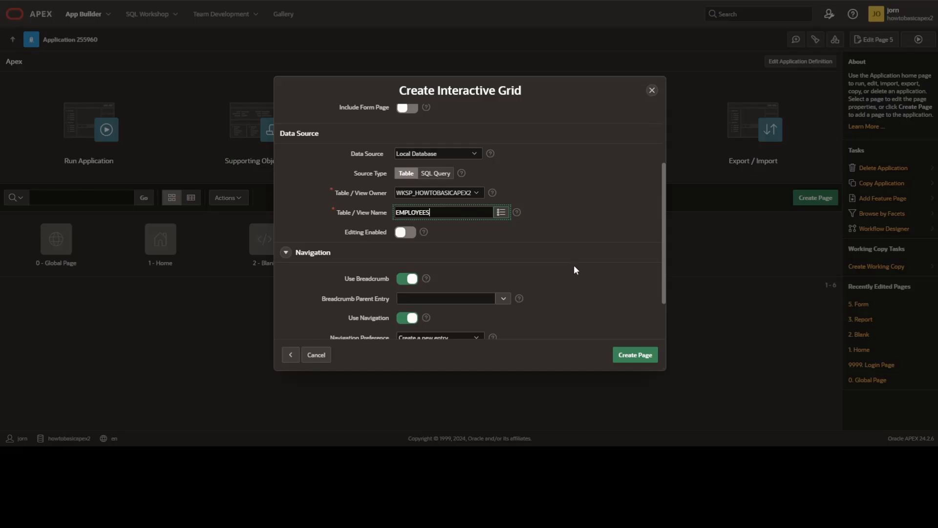
click(616, 354)
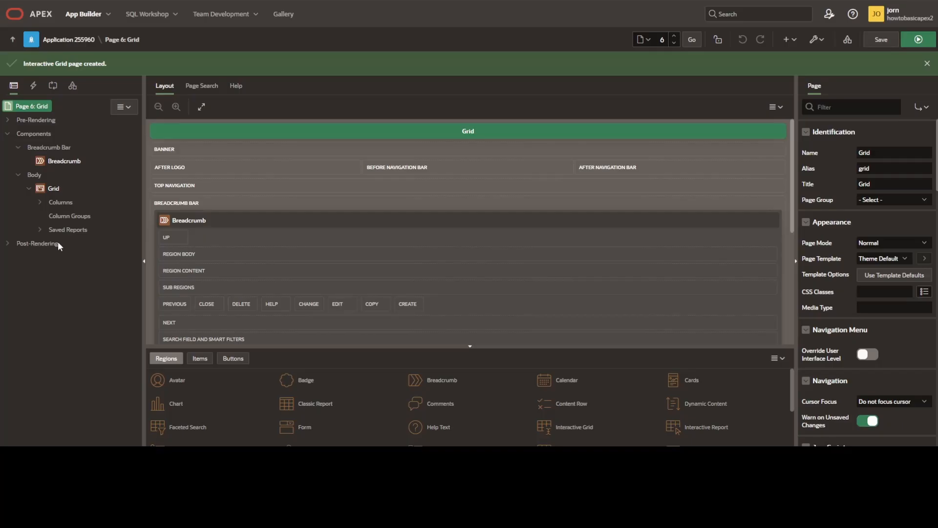
click(916, 39)
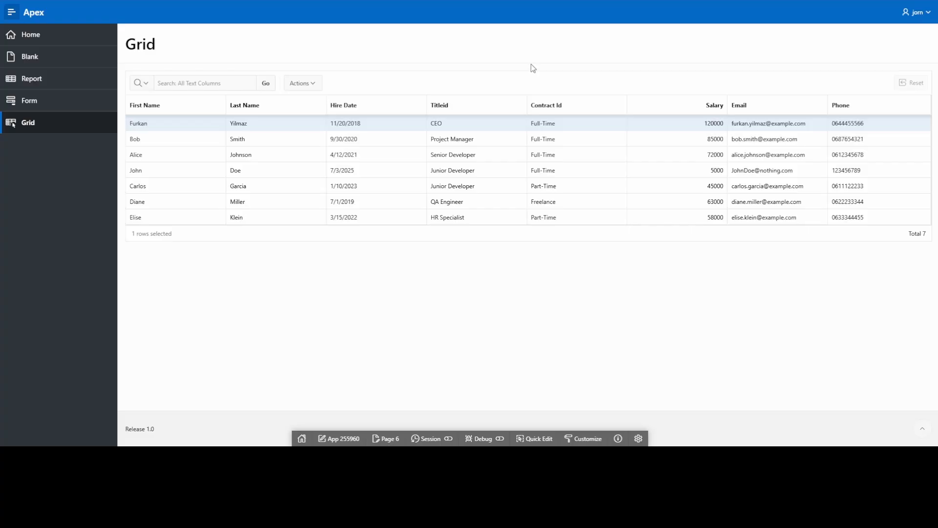
Move the Titleid column to the first place in the running grid's column order and save the arrangement
click(211, 81)
click(312, 84)
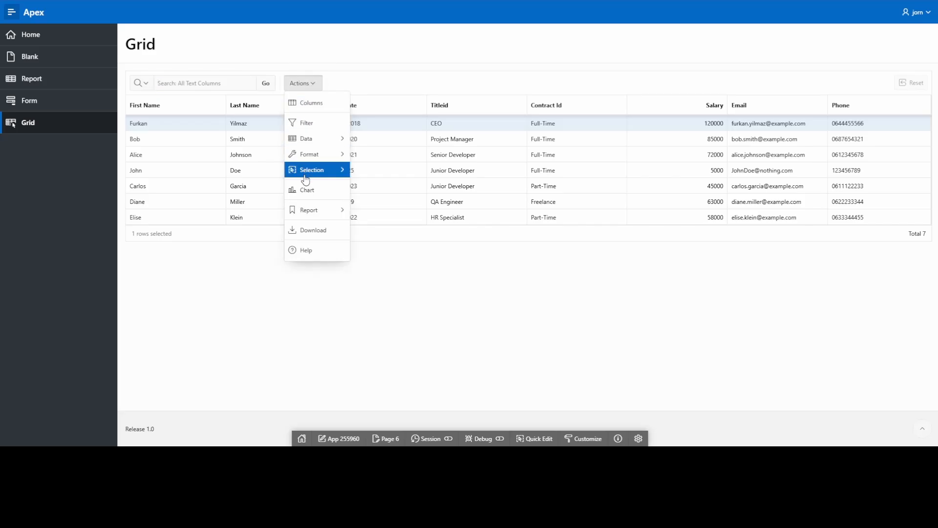
mouse_move(317, 215)
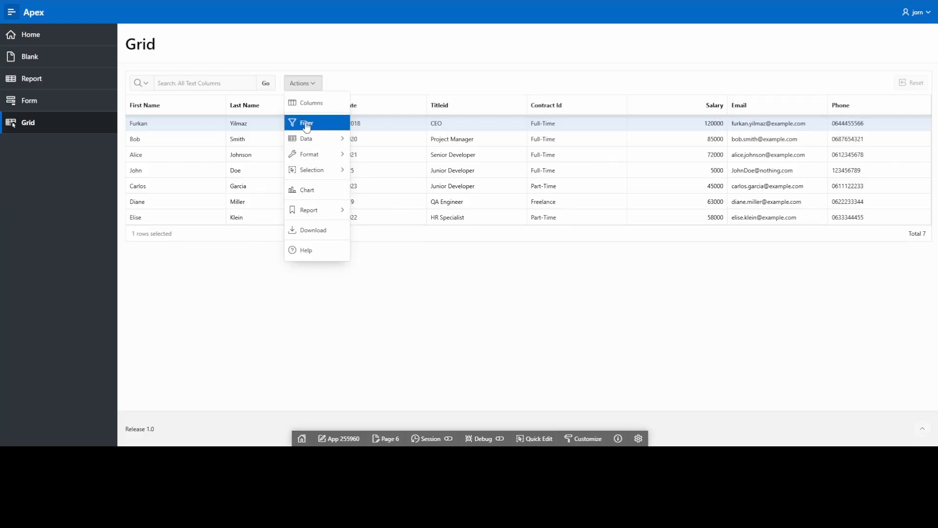
click(308, 103)
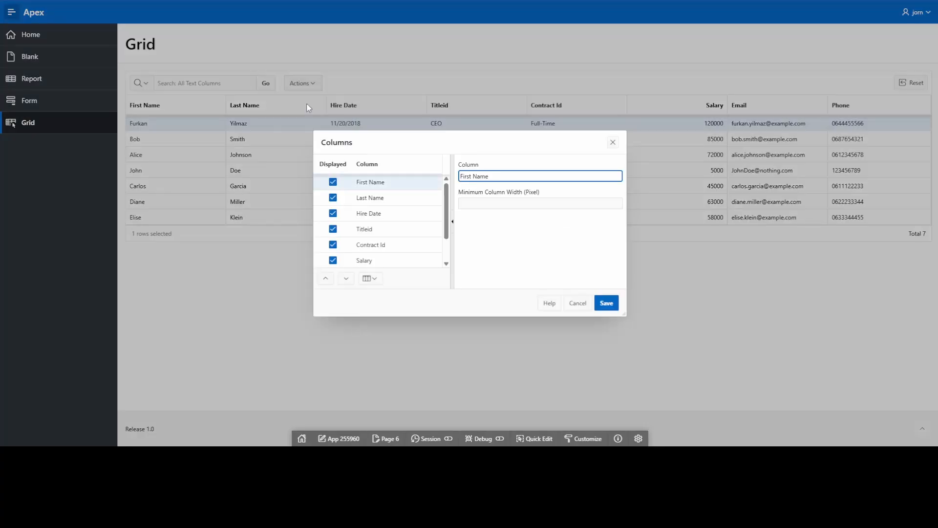
click(361, 231)
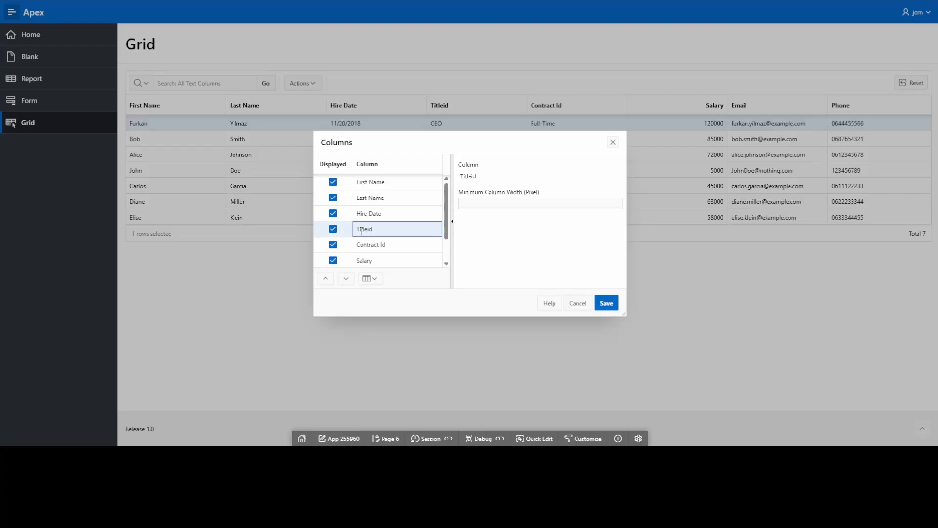
click(325, 278)
click(326, 277)
click(325, 278)
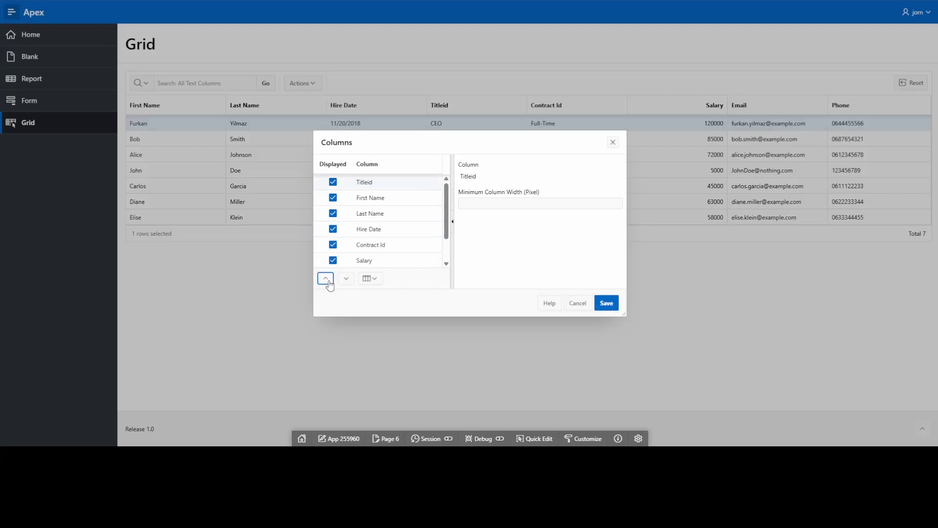
click(605, 304)
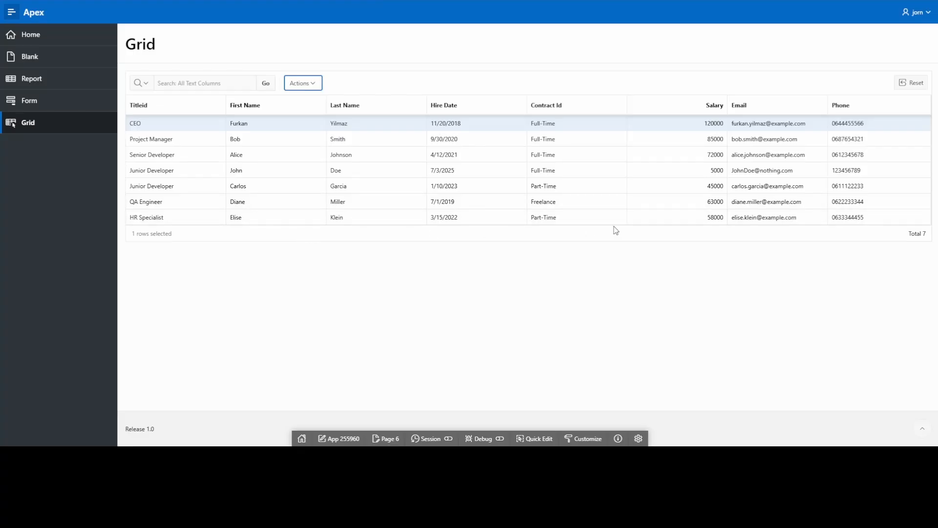
Return to the application's page overview in App Builder and start a new Interactive Report page named IReport
click(444, 264)
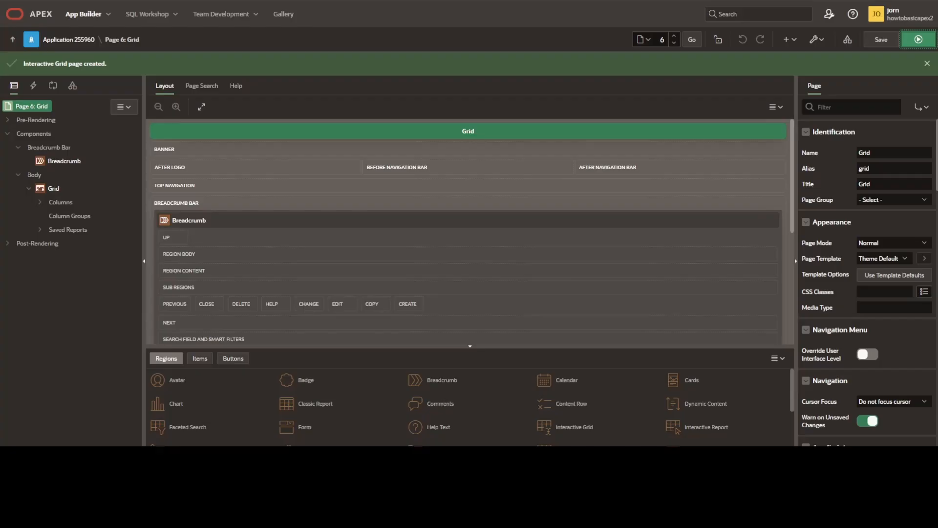
click(60, 39)
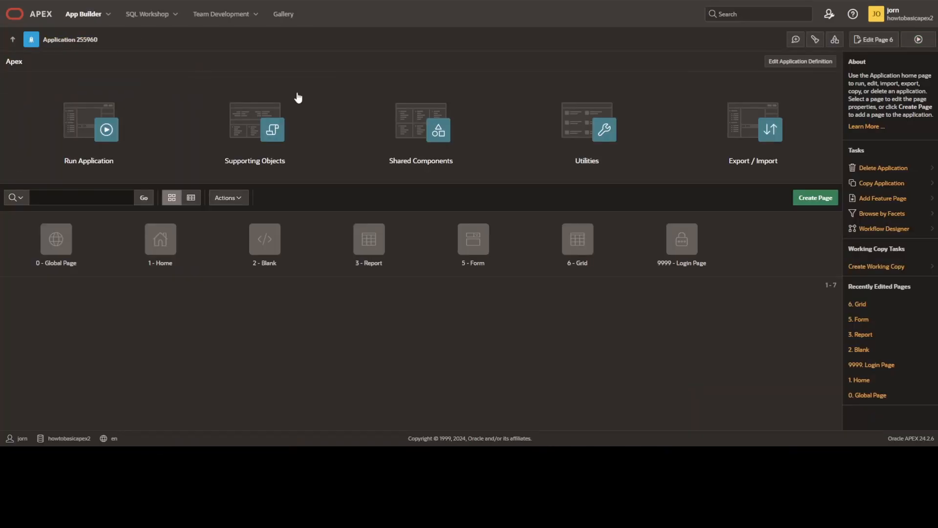
click(813, 198)
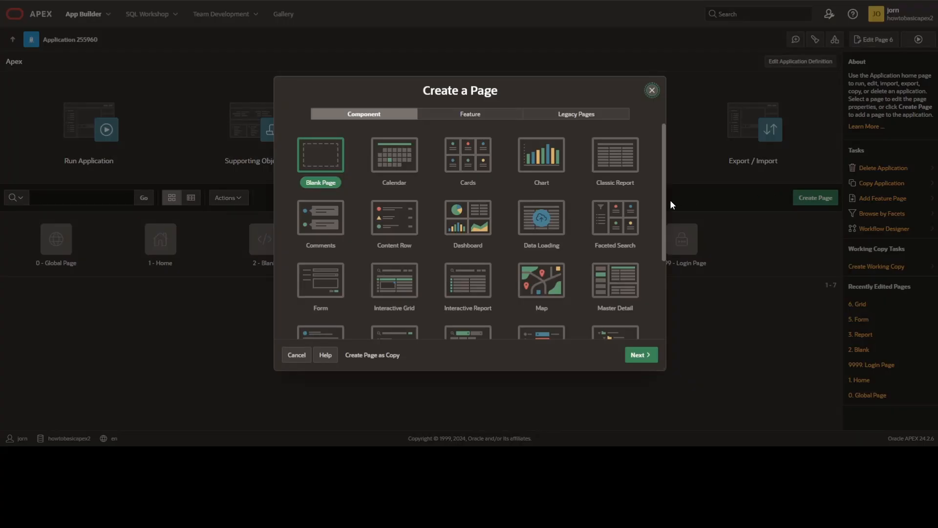
scroll(608, 216, down, 1)
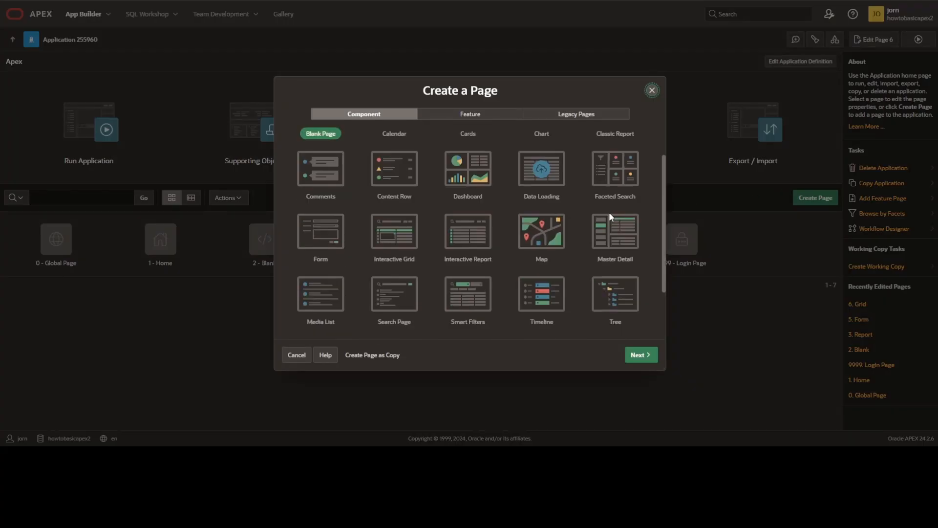
click(467, 229)
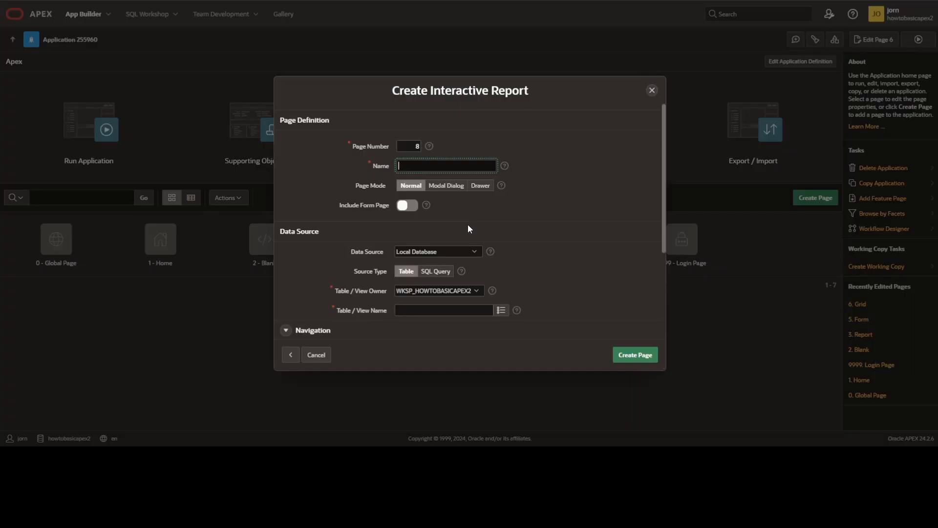
text(IReport)
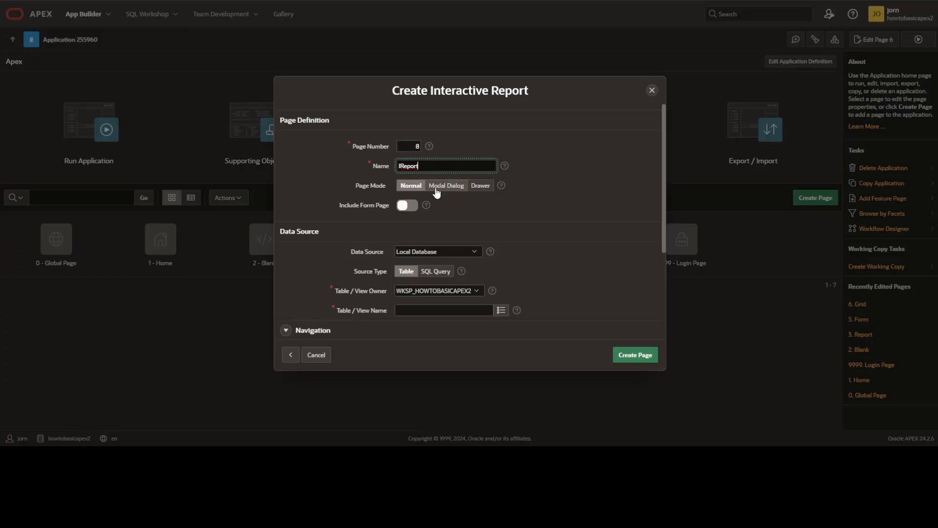
Use the EMPLOYEES table as the interactive report's data source, then create and run the page
click(503, 310)
click(503, 311)
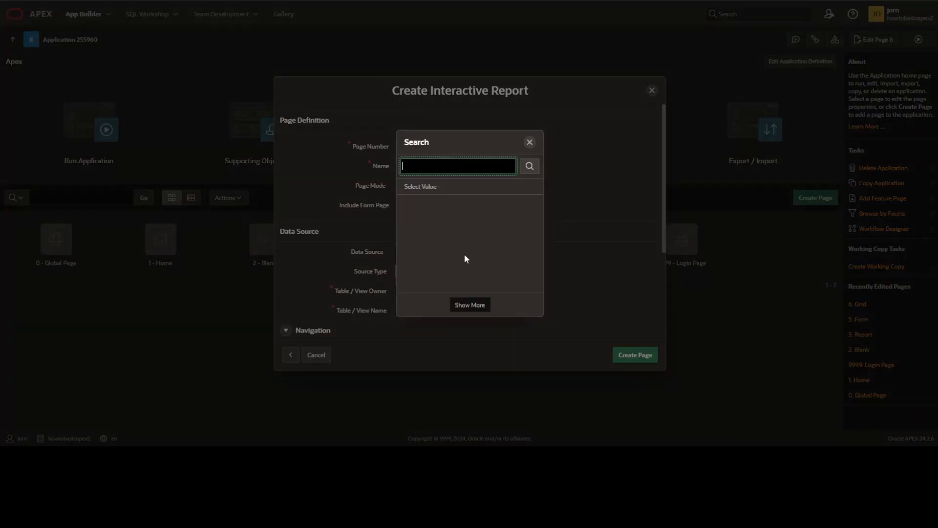
double_click(428, 218)
scroll(602, 323, down, 3)
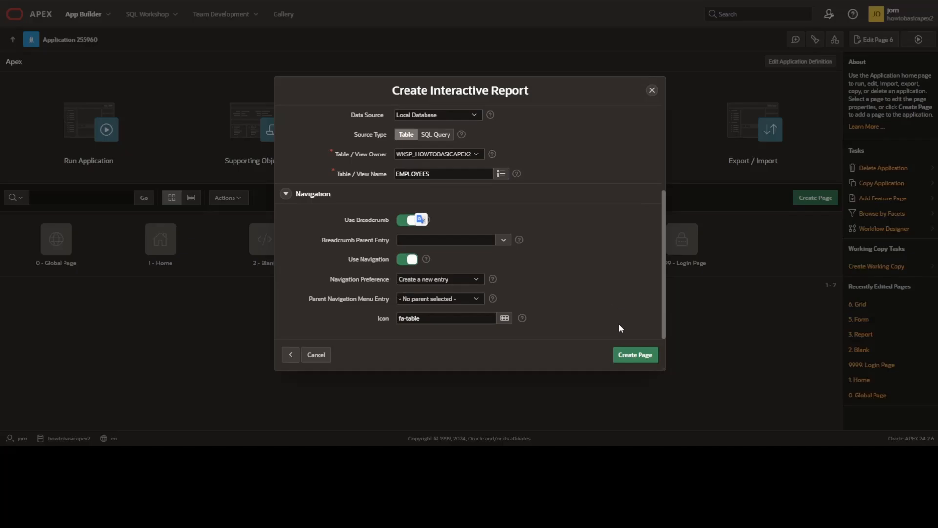
click(626, 353)
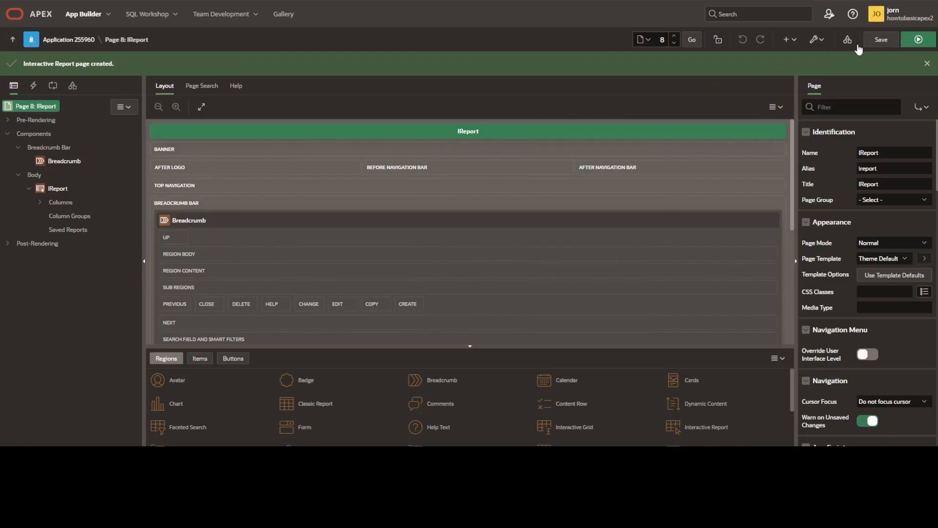
click(921, 39)
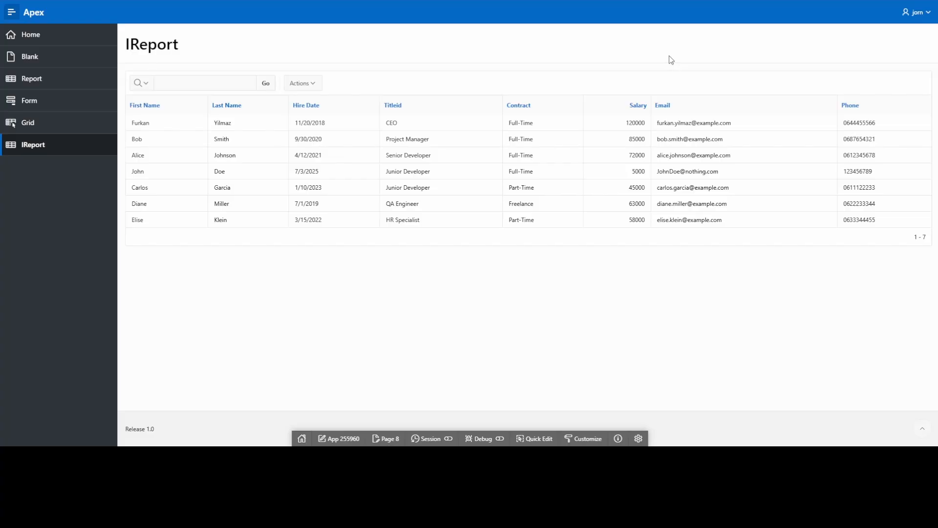
Show the actions available for the running interactive report
click(305, 83)
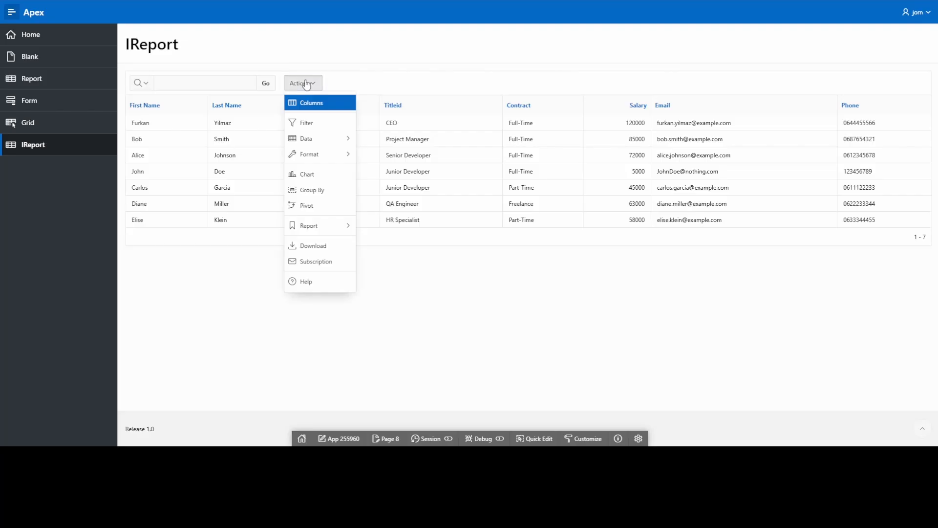